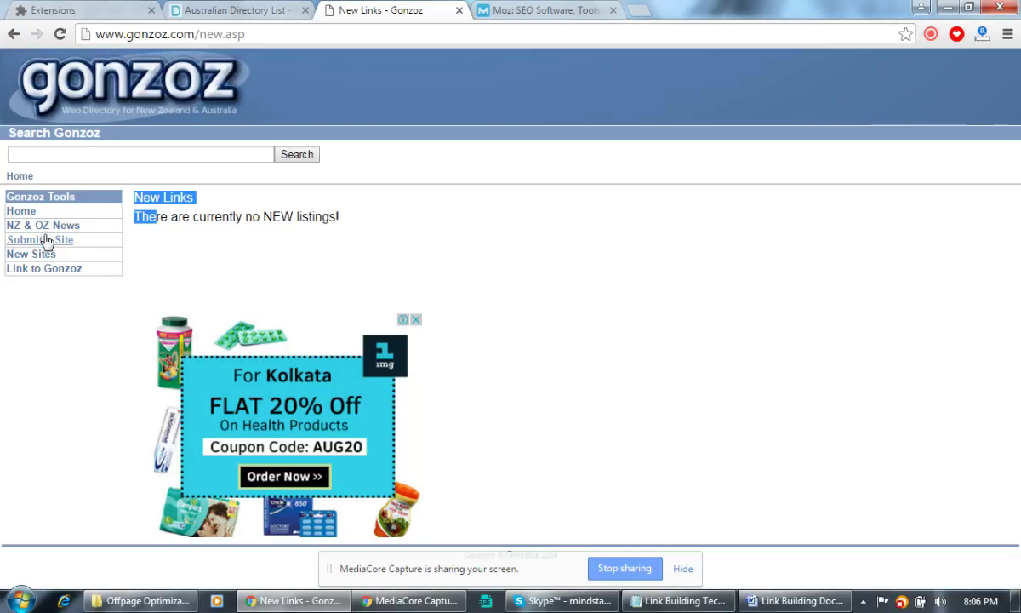
Start filling Gonzoz's Add Your Site form's verification code and link placement fields.
{"action": "left_click", "coordinate": [51, 239]}
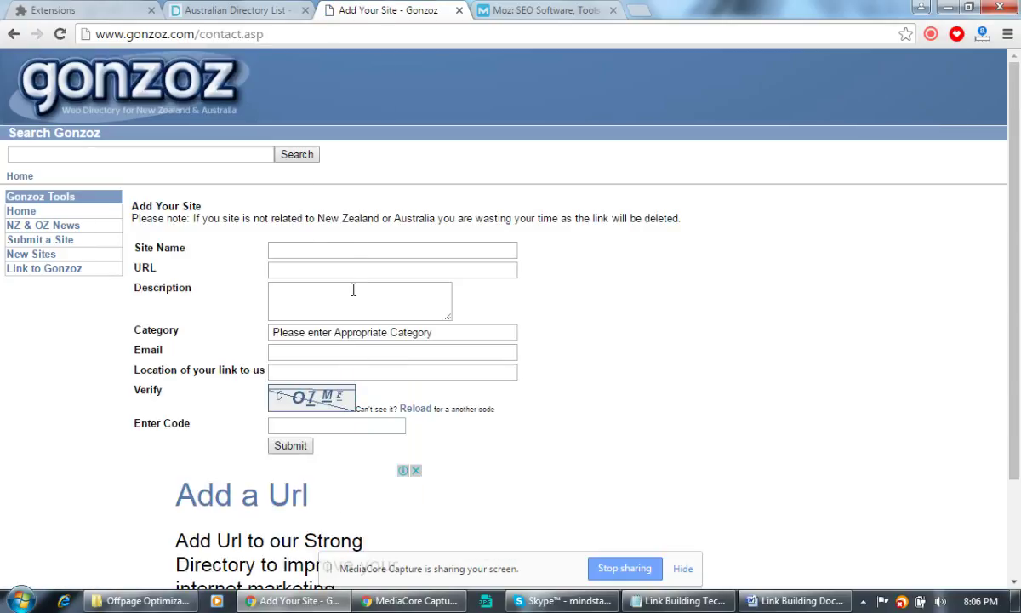
{"action": "left_click", "coordinate": [333, 423]}
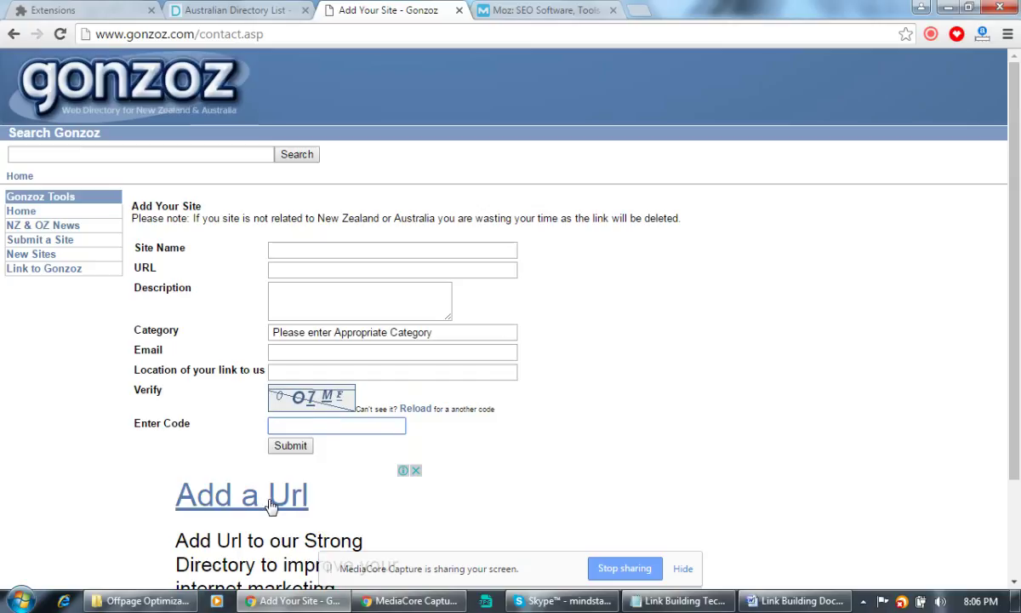
{"action": "left_click", "coordinate": [292, 371]}
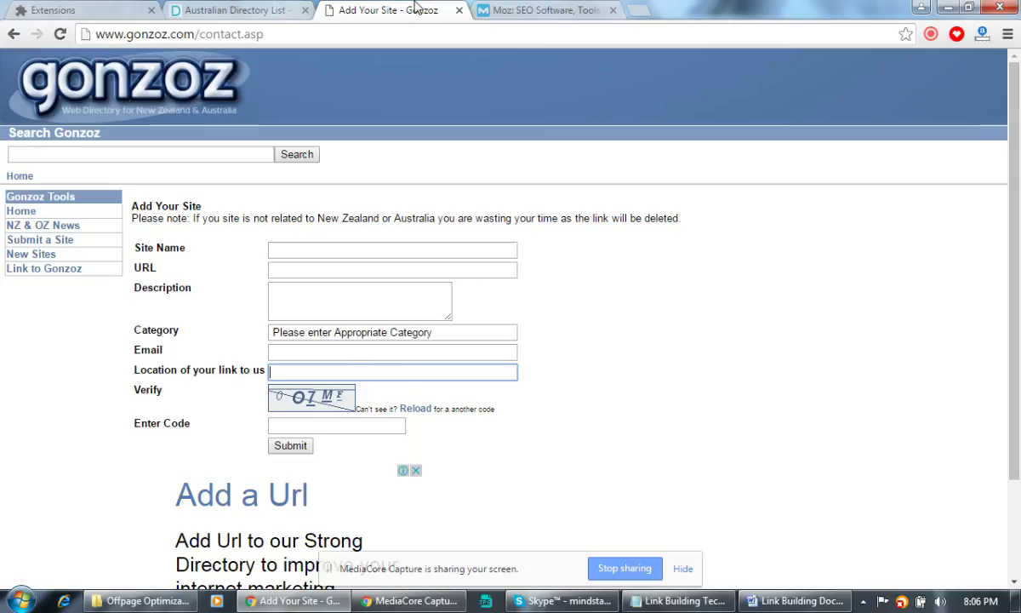
Close the Gonzoz page and open A1 Web Directory from Directory Critic's Free Directories list.
{"action": "left_click", "coordinate": [458, 11]}
{"action": "left_click", "coordinate": [251, 11]}
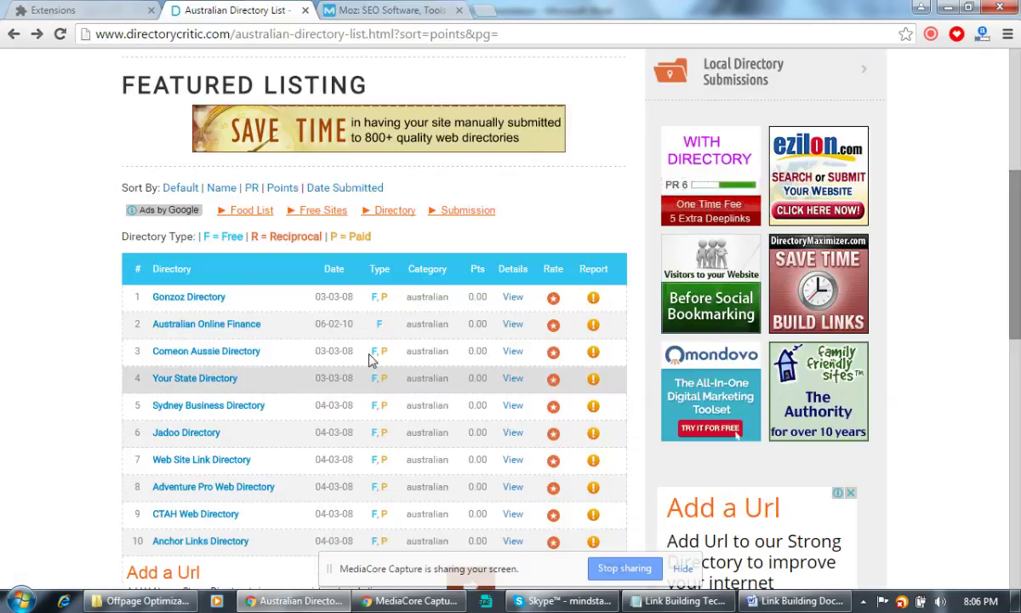
{"action": "scroll", "coordinate": [372, 353], "scroll_direction": "up", "scroll_amount": 5}
{"action": "mouse_move", "coordinate": [265, 228]}
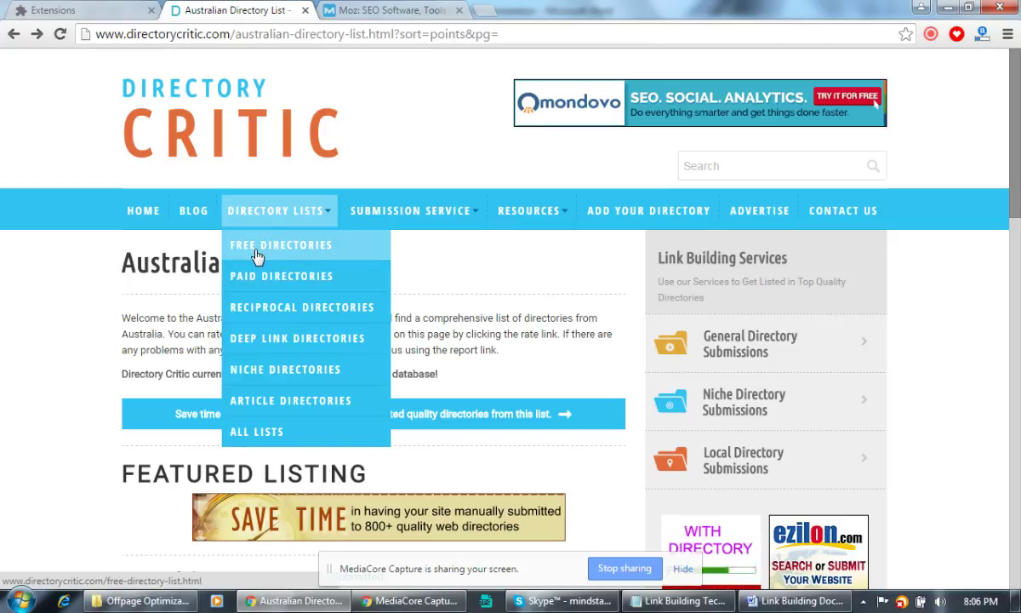
{"action": "left_click", "coordinate": [258, 255]}
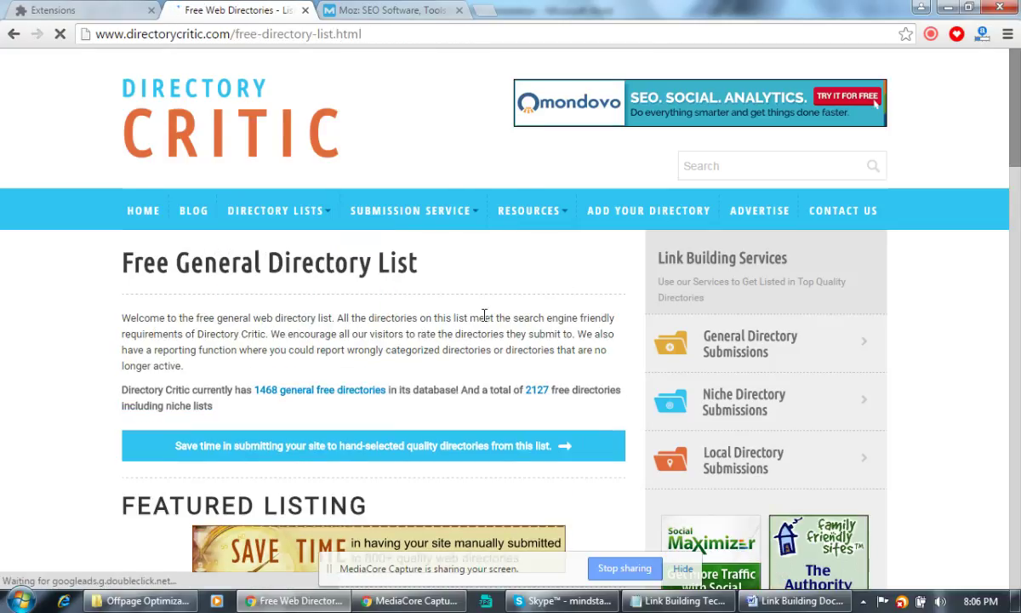
{"action": "scroll", "coordinate": [476, 290], "scroll_direction": "down", "scroll_amount": 4}
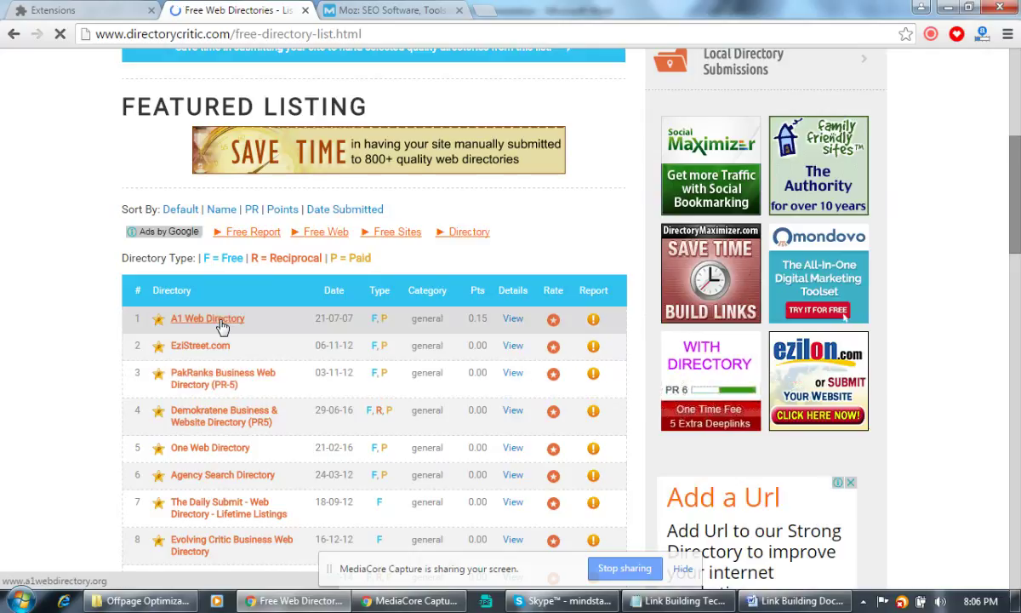
{"action": "left_click", "coordinate": [209, 319]}
Click below the description in Word, then open Link building activities Tracking from Offpage Optimization.
{"action": "left_click", "coordinate": [795, 601]}
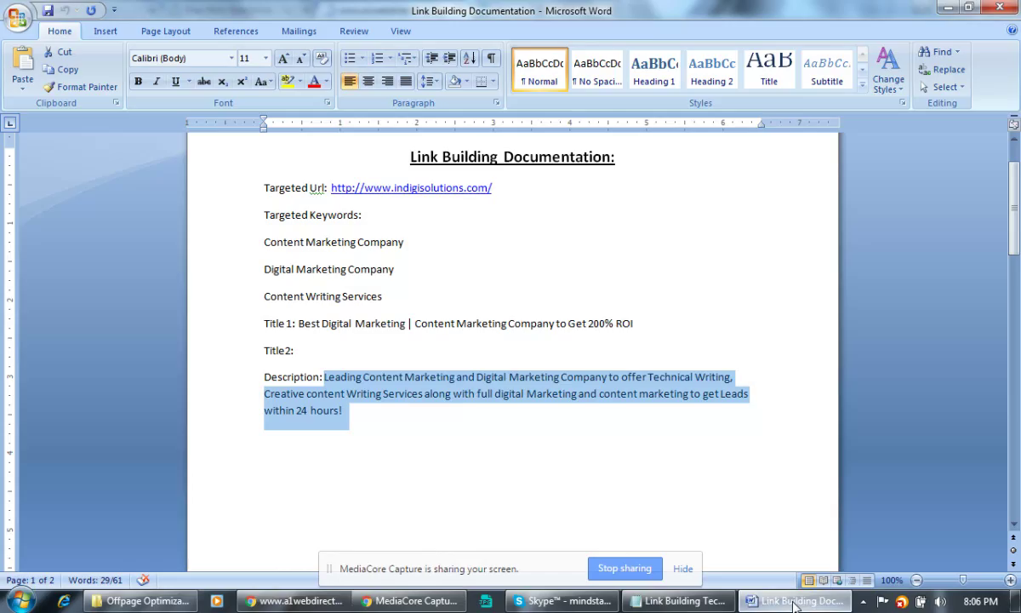
{"action": "left_click", "coordinate": [299, 465]}
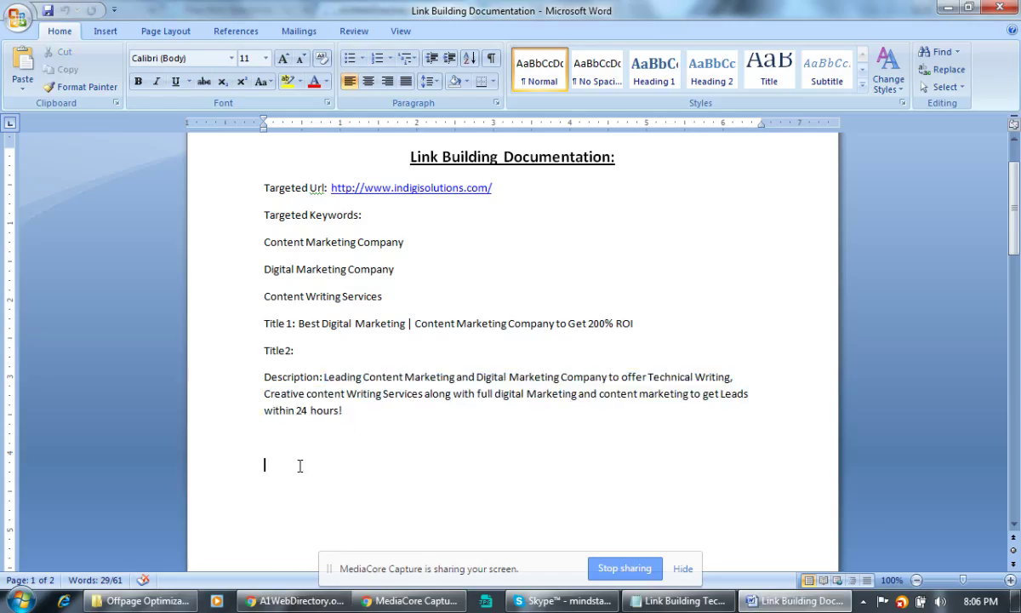
{"action": "left_click", "coordinate": [291, 527]}
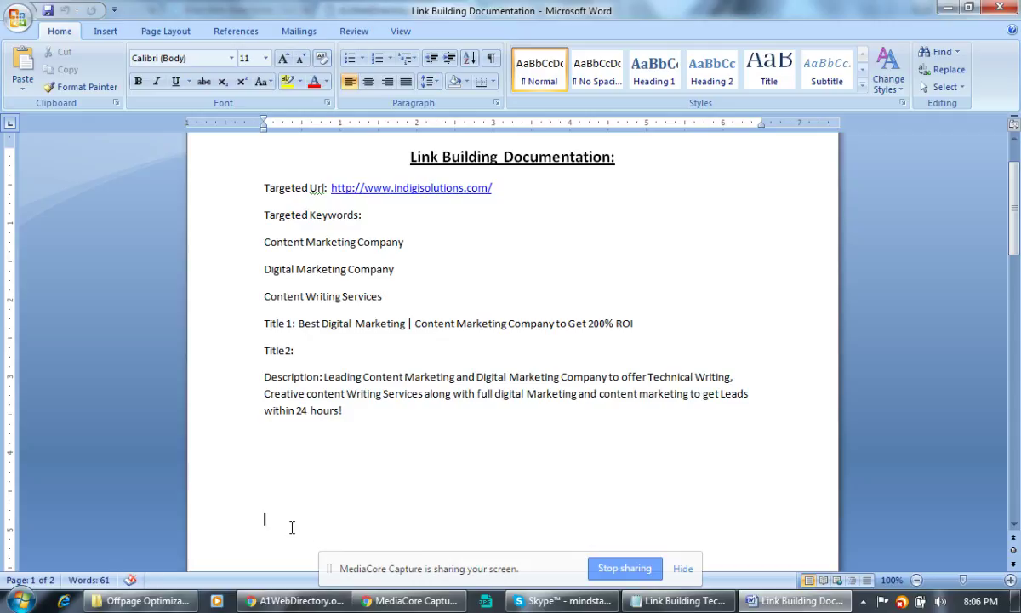
{"action": "left_click", "coordinate": [263, 552]}
{"action": "left_click", "coordinate": [145, 601]}
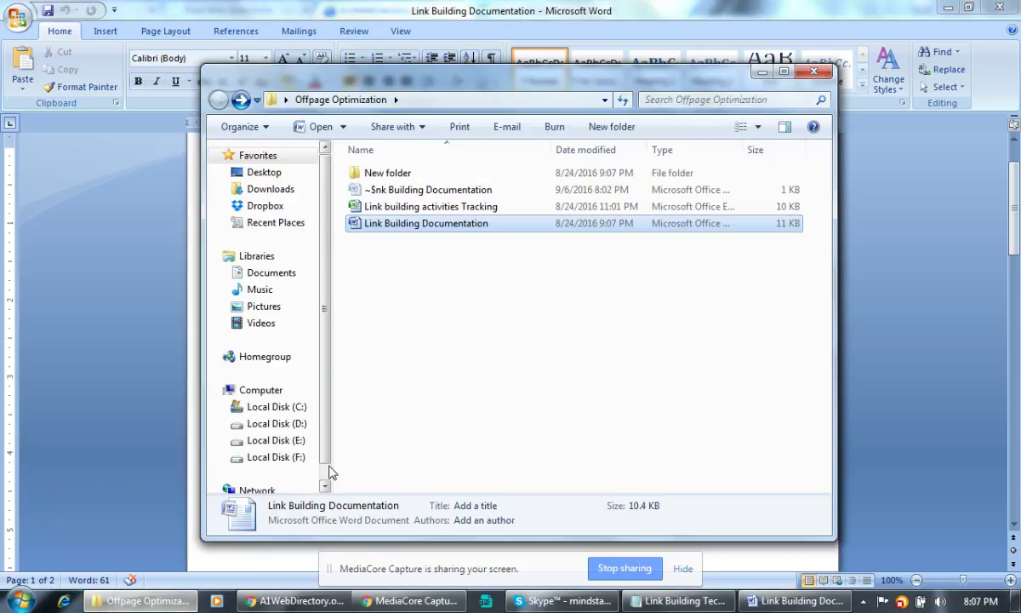
{"action": "double_click", "coordinate": [426, 210]}
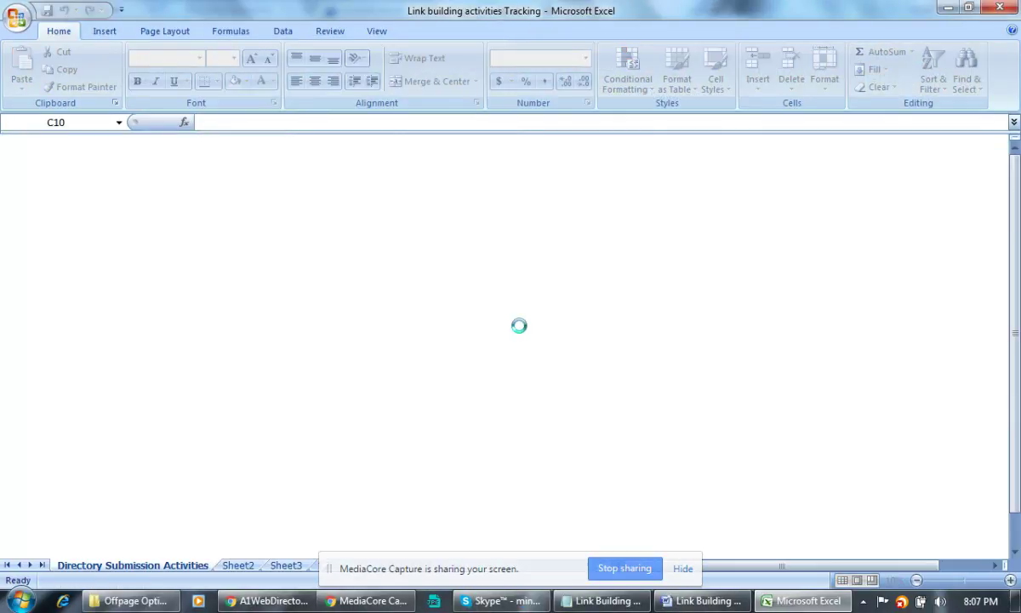
Review the first tracking entry's cells from Date through submission status in K2.
{"action": "left_click", "coordinate": [364, 301]}
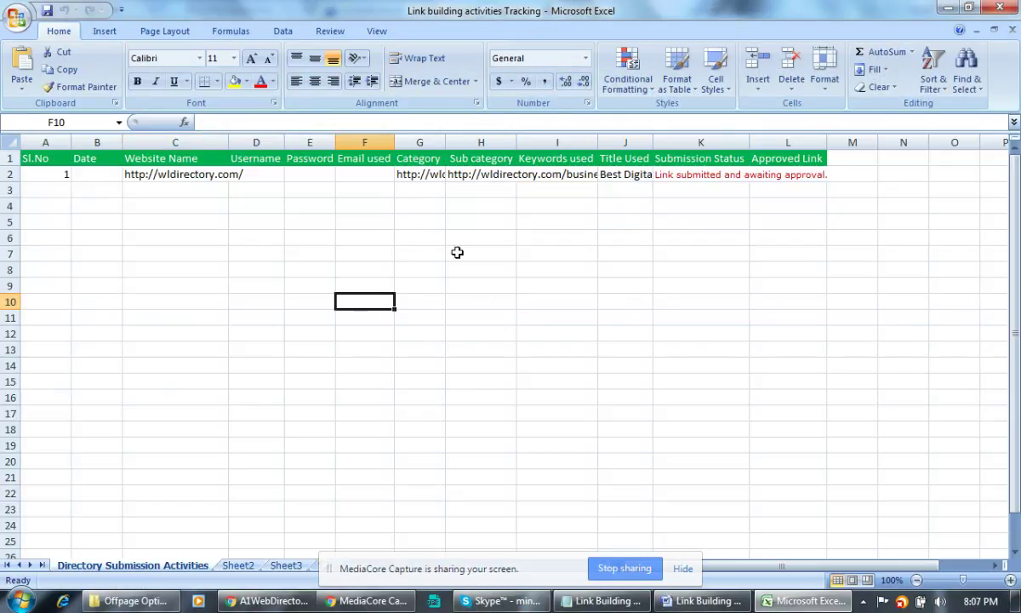
{"action": "left_click", "coordinate": [167, 258]}
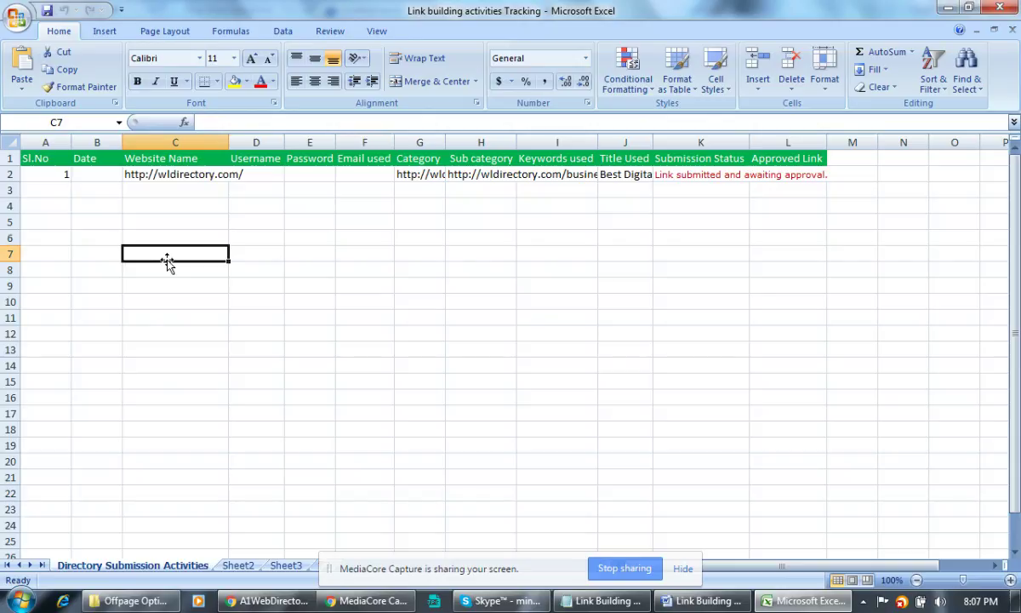
{"action": "left_click", "coordinate": [82, 173]}
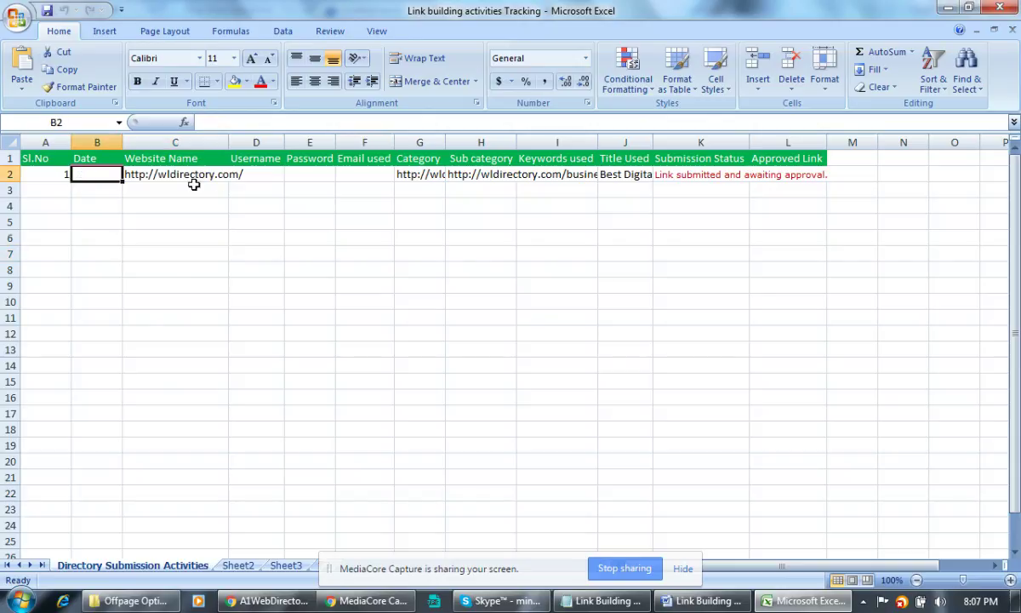
{"action": "left_click", "coordinate": [263, 174]}
{"action": "left_click", "coordinate": [308, 177]}
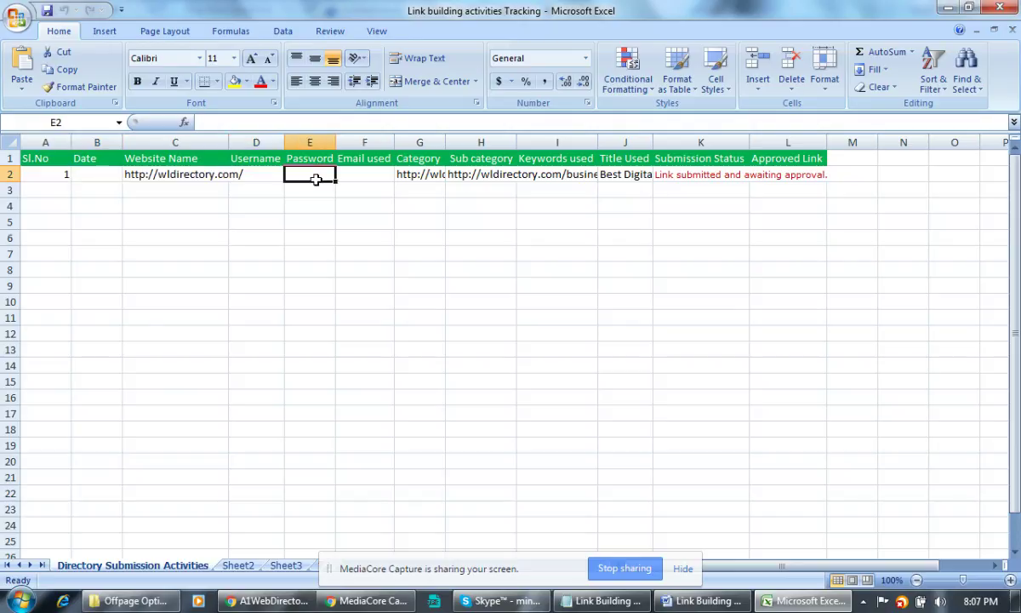
{"action": "left_click", "coordinate": [368, 177]}
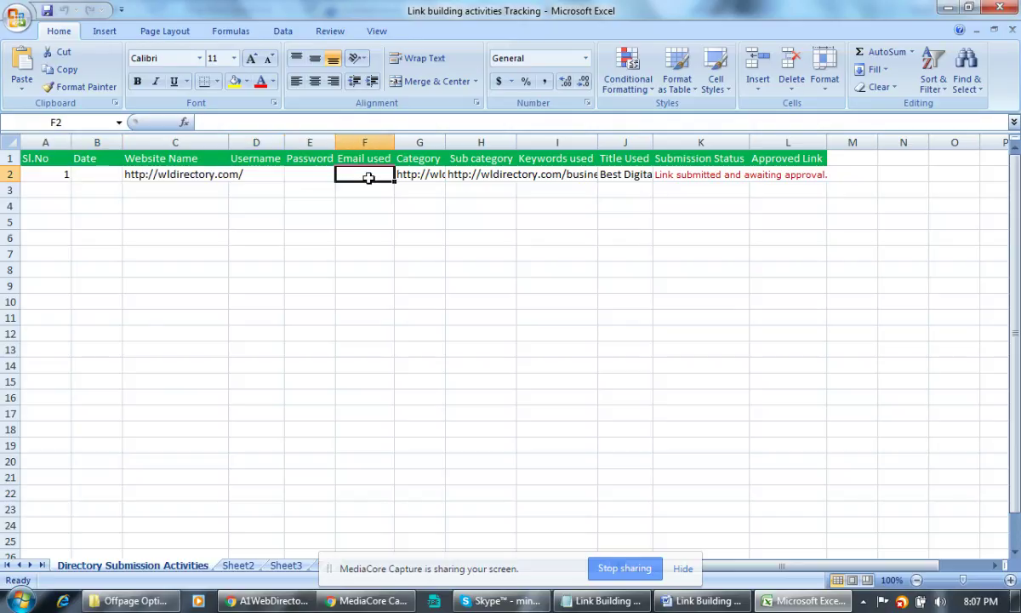
{"action": "left_click", "coordinate": [419, 175]}
{"action": "left_click", "coordinate": [475, 175]}
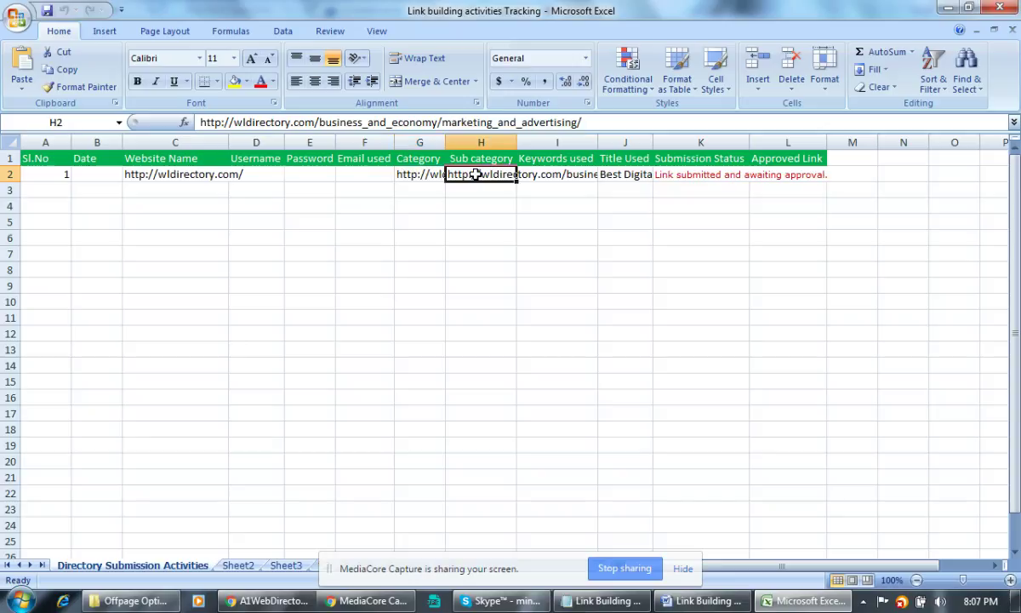
{"action": "left_click", "coordinate": [563, 172]}
{"action": "left_click", "coordinate": [618, 174]}
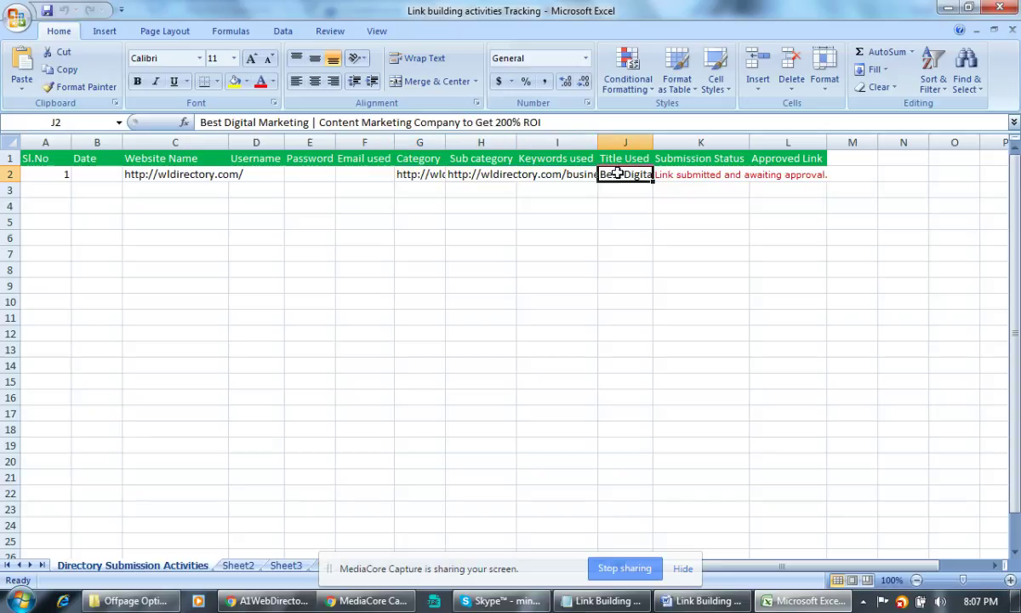
{"action": "left_click", "coordinate": [679, 174]}
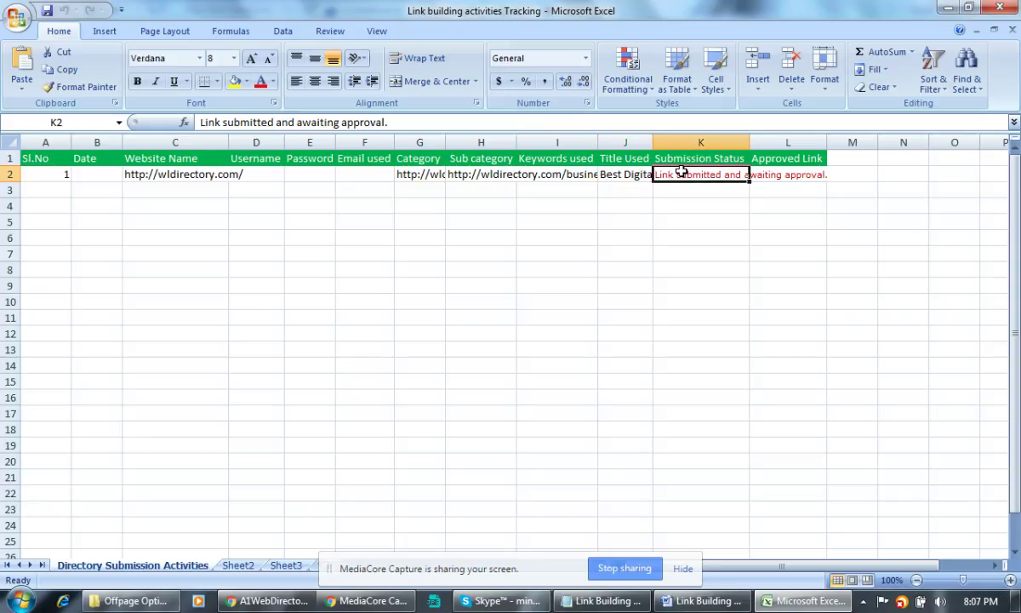
{"action": "left_click", "coordinate": [215, 312]}
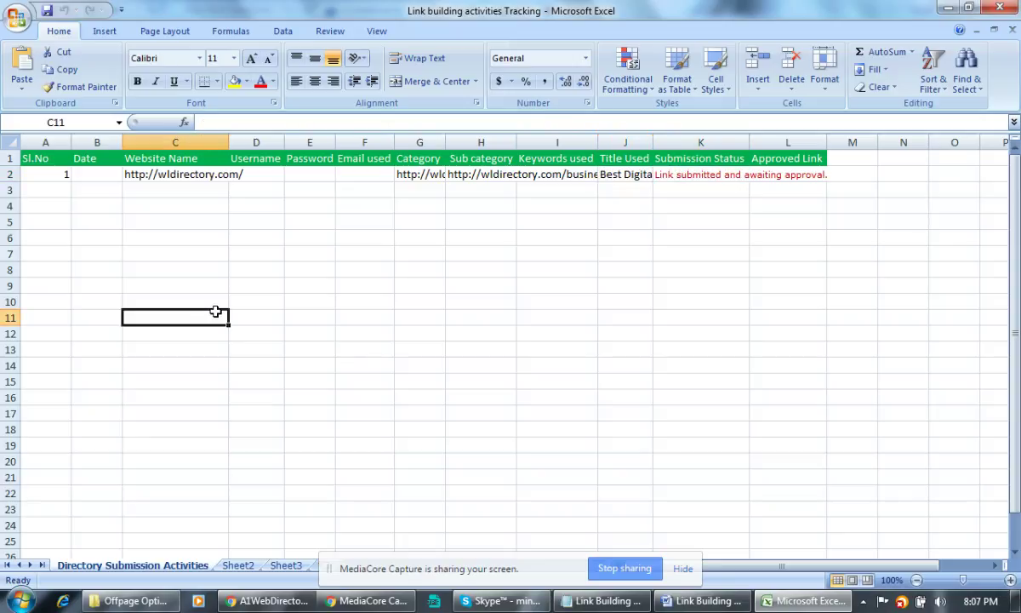
Copy the A1WebDirectory home address from Chrome and paste it into Website Name cell C3.
{"action": "key", "text": "alt+Tab"}
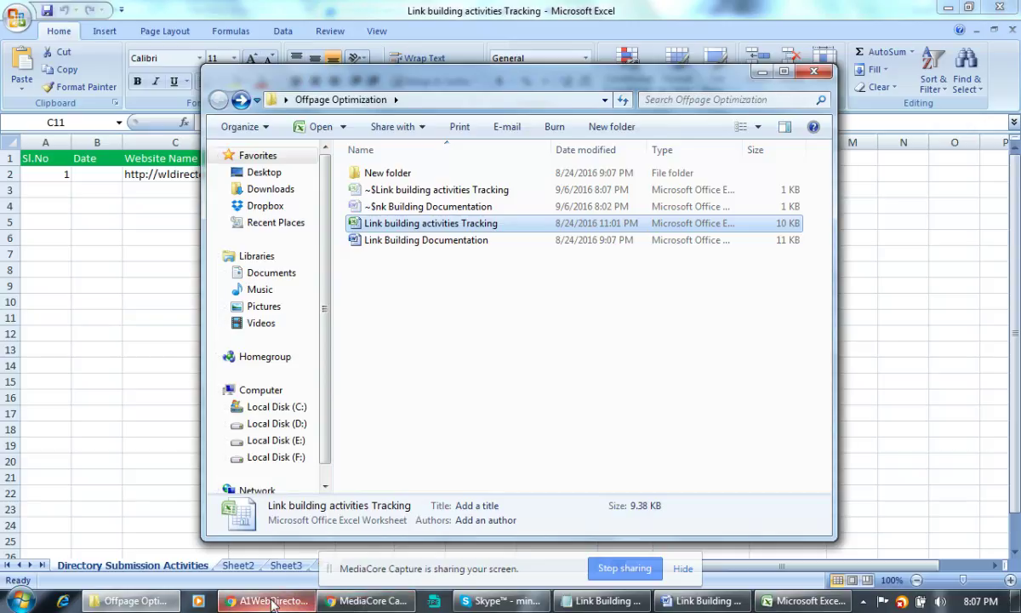
{"action": "left_click", "coordinate": [273, 601]}
{"action": "left_click", "coordinate": [192, 34]}
{"action": "key", "text": "ctrl+c"}
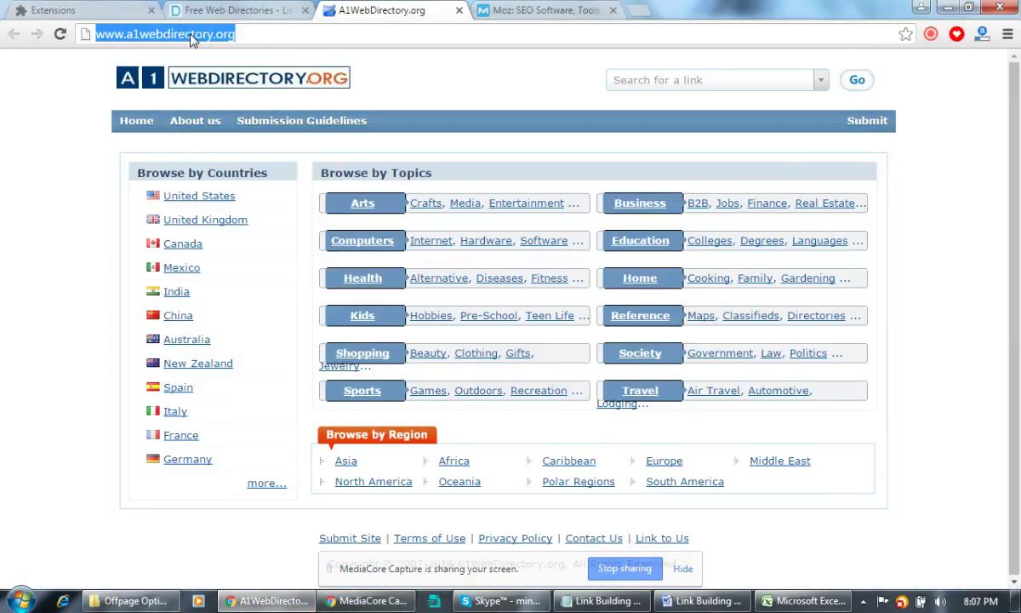
{"action": "key", "text": "alt+Tab"}
{"action": "key", "text": "alt+Tab"}
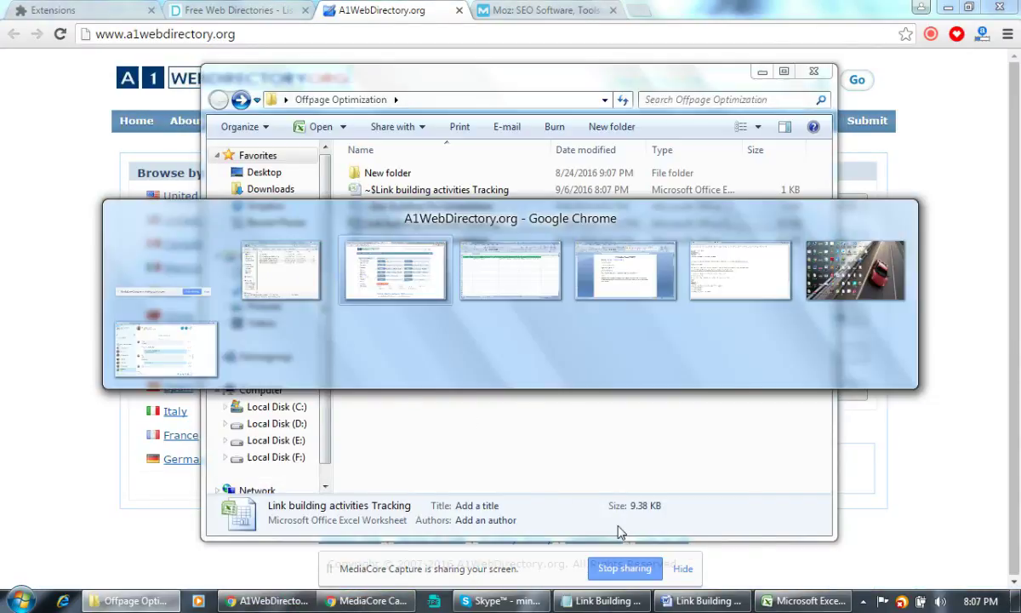
{"action": "key", "text": "alt+Tab"}
{"action": "left_click", "coordinate": [151, 187]}
{"action": "key", "text": "ctrl+v"}
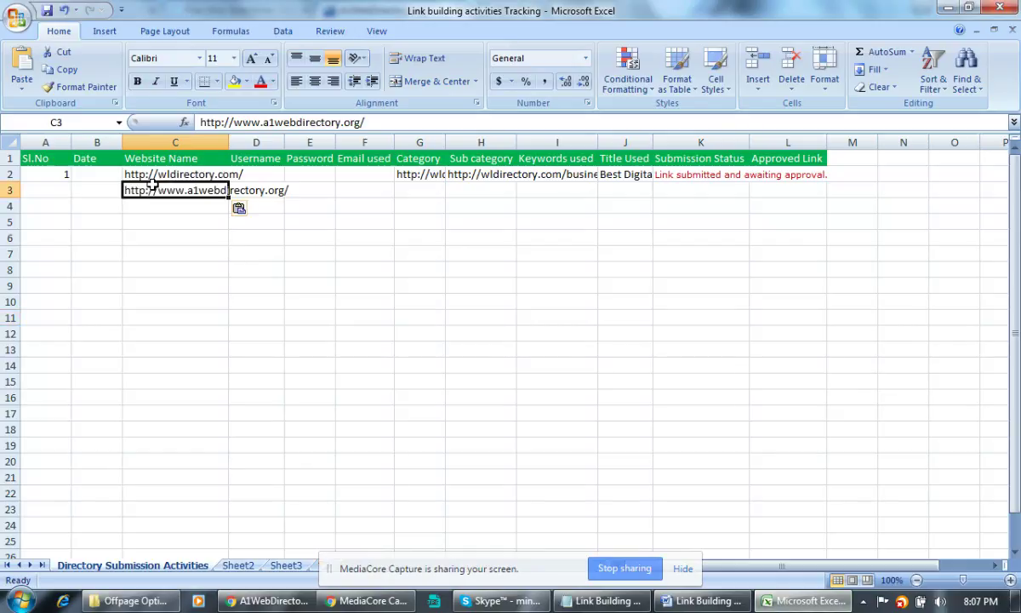
{"action": "left_click", "coordinate": [262, 600]}
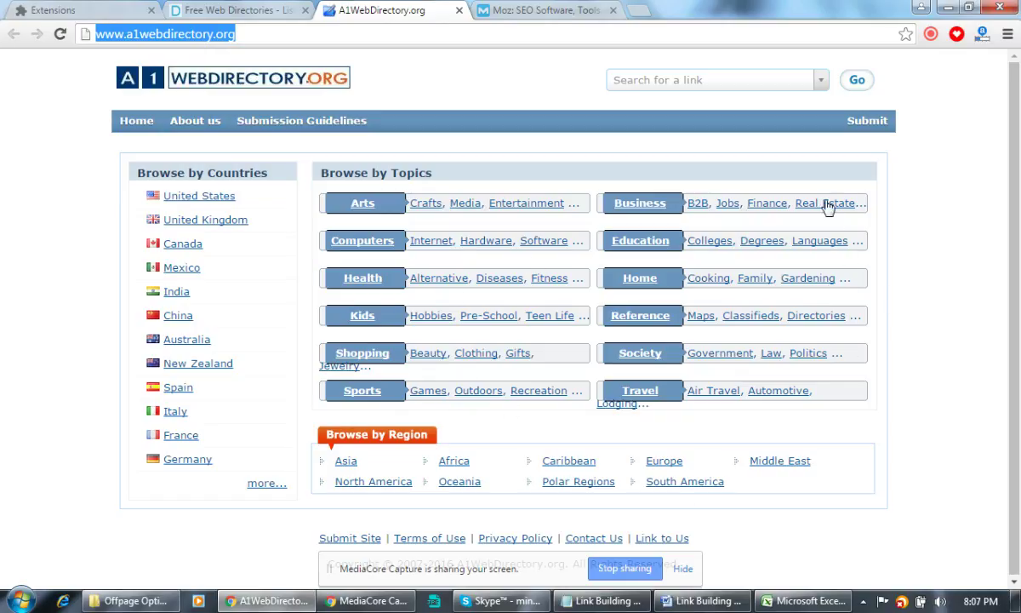
Browse A1WebDirectory to Business > Marketing & Advertising and copy the page address.
{"action": "left_click", "coordinate": [647, 210]}
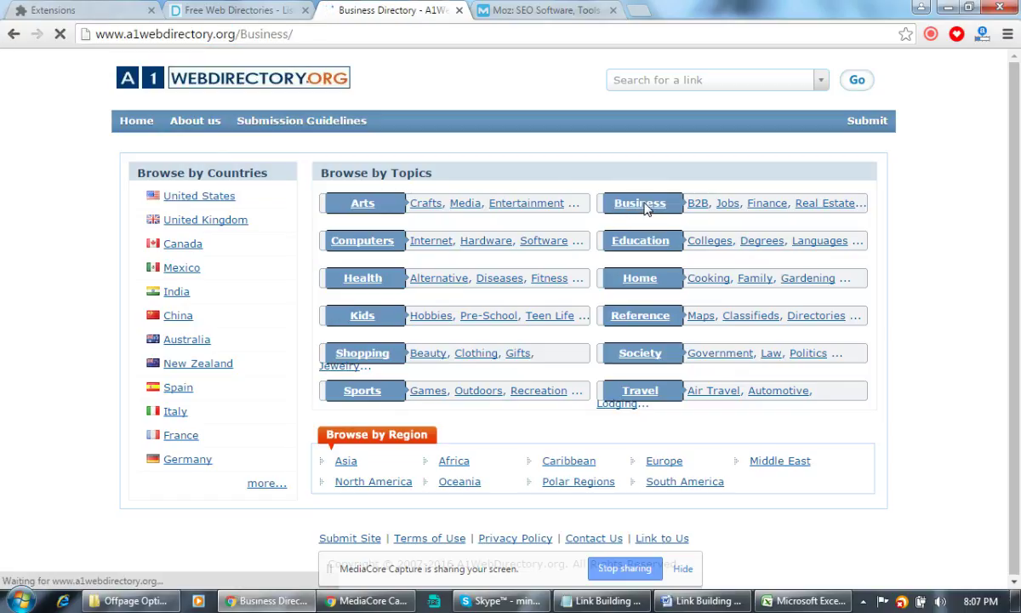
{"action": "scroll", "coordinate": [387, 501], "scroll_direction": "down", "scroll_amount": 3}
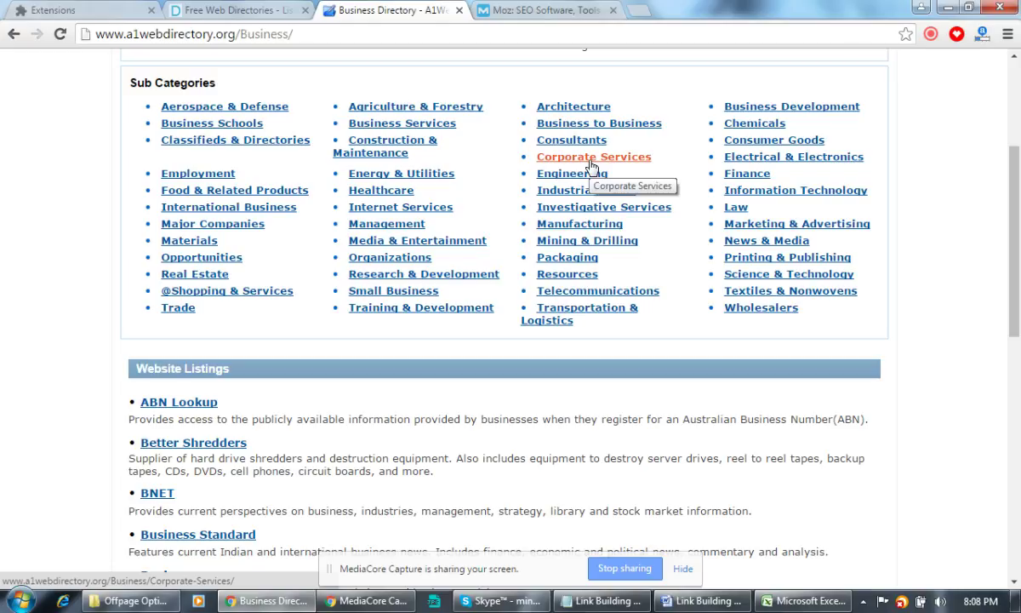
{"action": "left_click", "coordinate": [815, 228]}
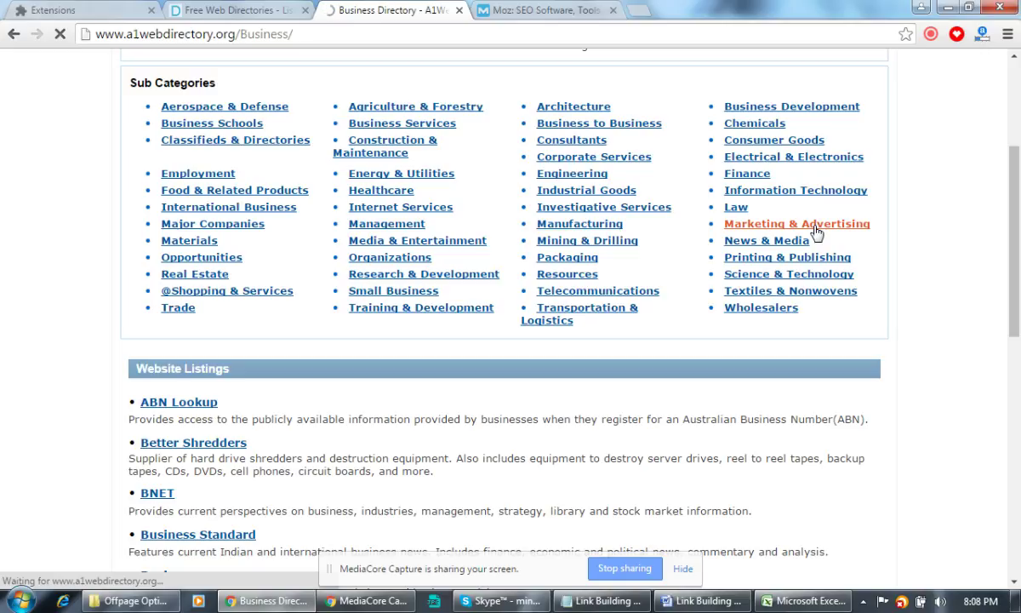
{"action": "left_click", "coordinate": [302, 31]}
{"action": "key", "text": "ctrl+c"}
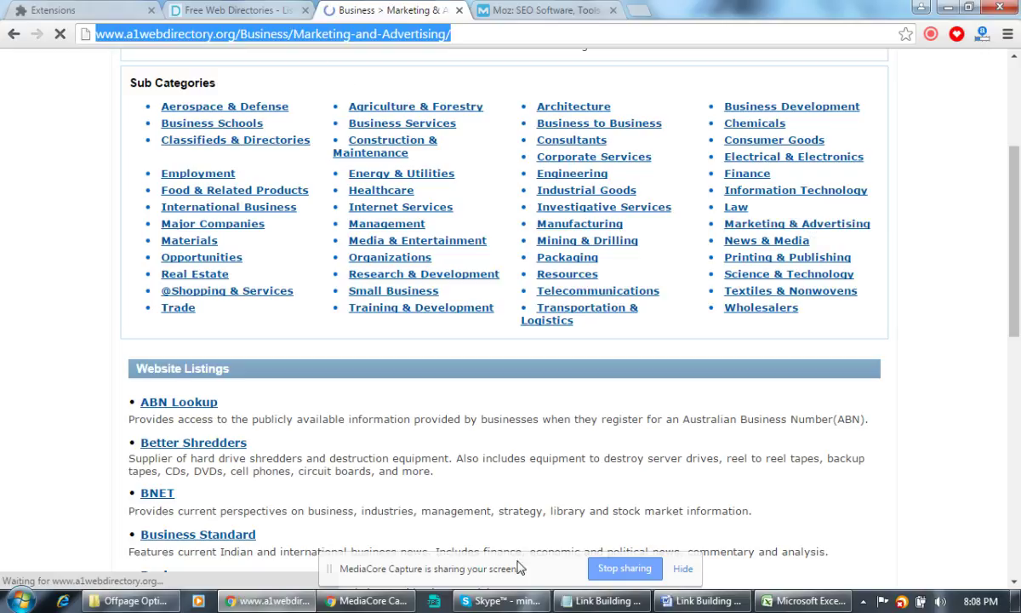
{"action": "key", "text": "alt+Tab"}
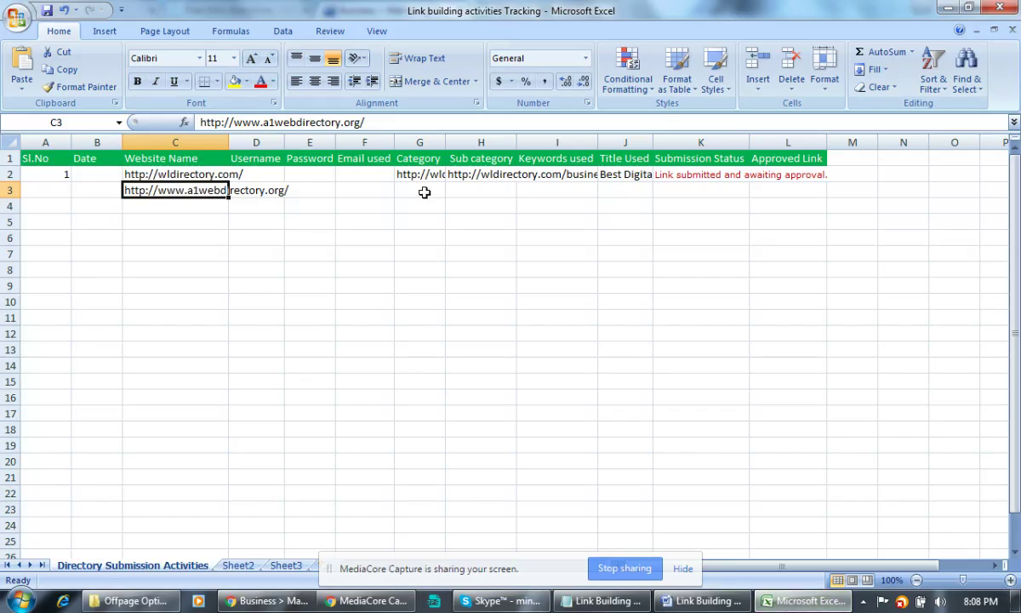
Paste the Business category URL into G3 and the Marketing & Advertising URL into H3.
{"action": "left_click", "coordinate": [421, 191]}
{"action": "key", "text": "ctrl+v"}
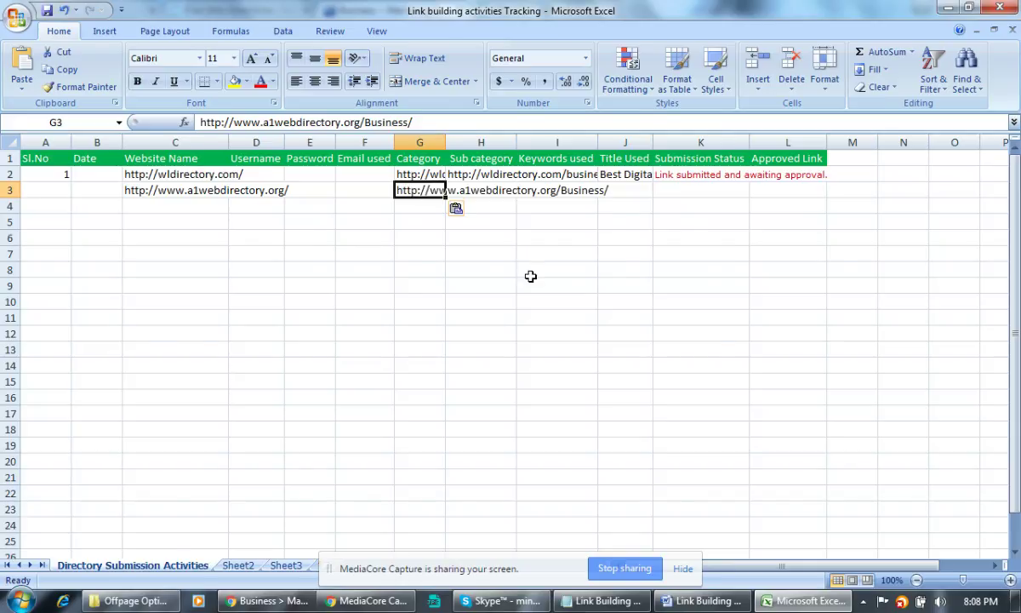
{"action": "key", "text": "alt+Tab"}
{"action": "key", "text": "ctrl+c"}
{"action": "key", "text": "alt+Tab"}
{"action": "left_click", "coordinate": [490, 189]}
{"action": "key", "text": "ctrl+v"}
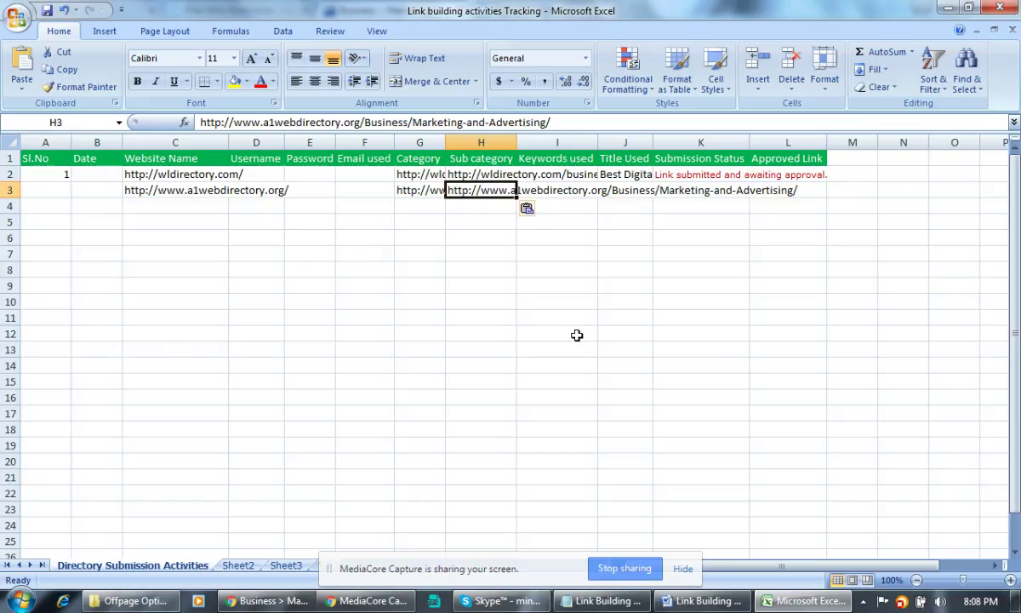
Check the pasted Category and Sub category entries against the directory page addresses.
{"action": "key", "text": "alt+Tab"}
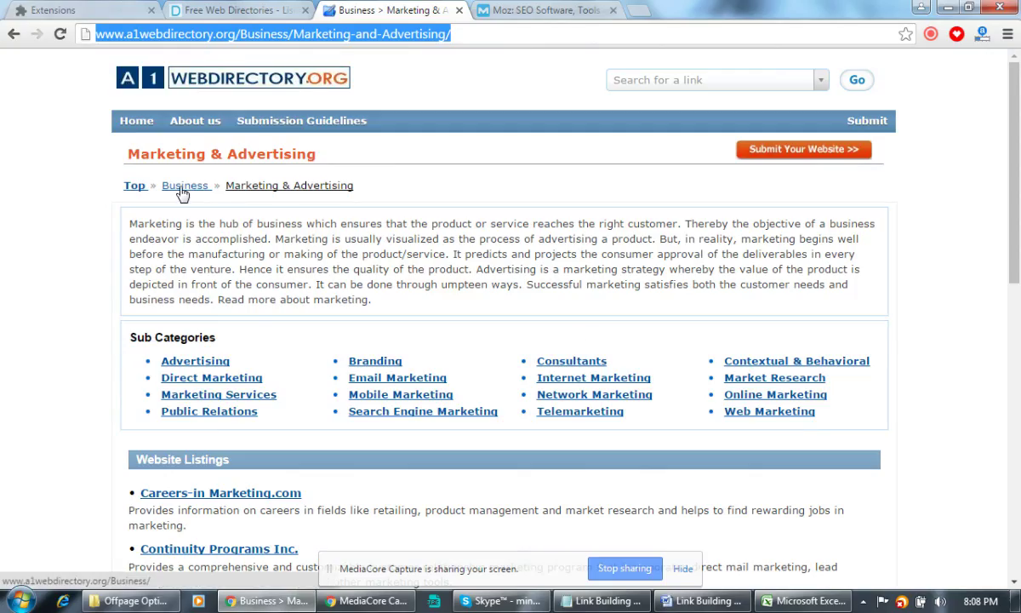
{"action": "key", "text": "alt+Tab"}
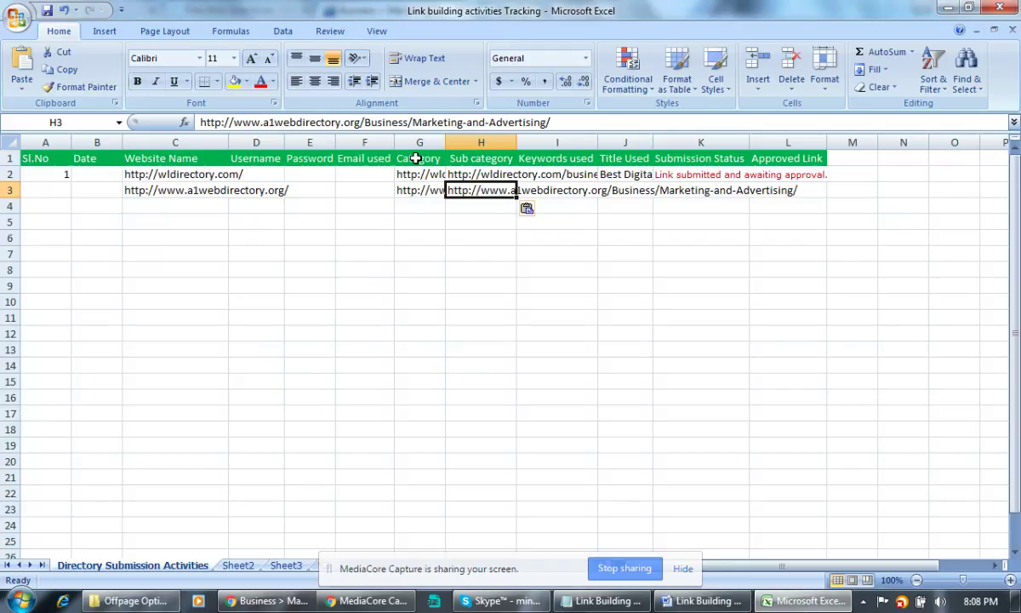
{"action": "left_click_drag", "start_coordinate": [413, 160], "coordinate": [417, 189]}
{"action": "key", "text": "alt+Tab"}
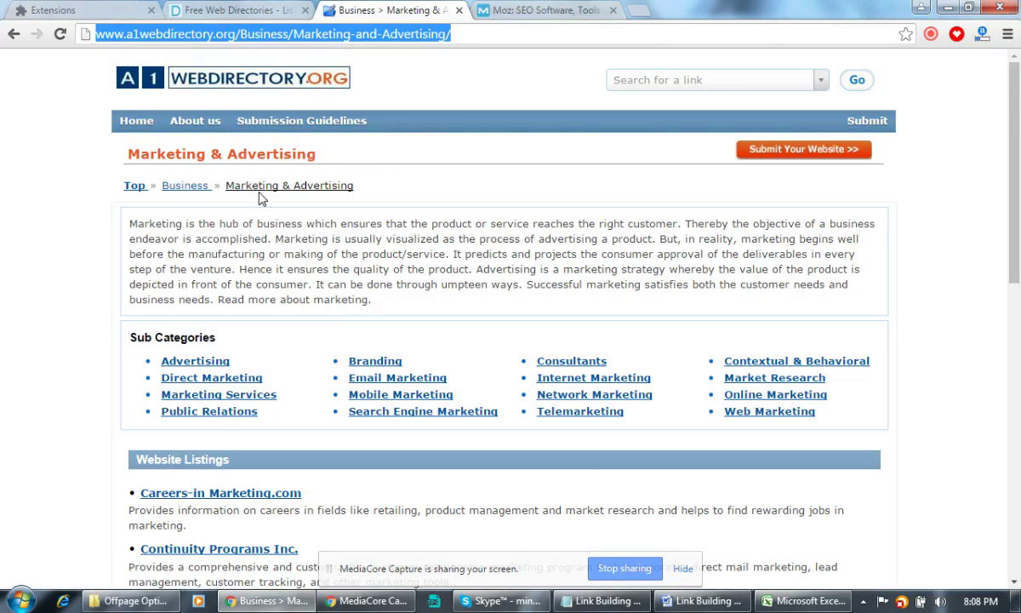
{"action": "key", "text": "alt+Tab"}
{"action": "left_click", "coordinate": [469, 190]}
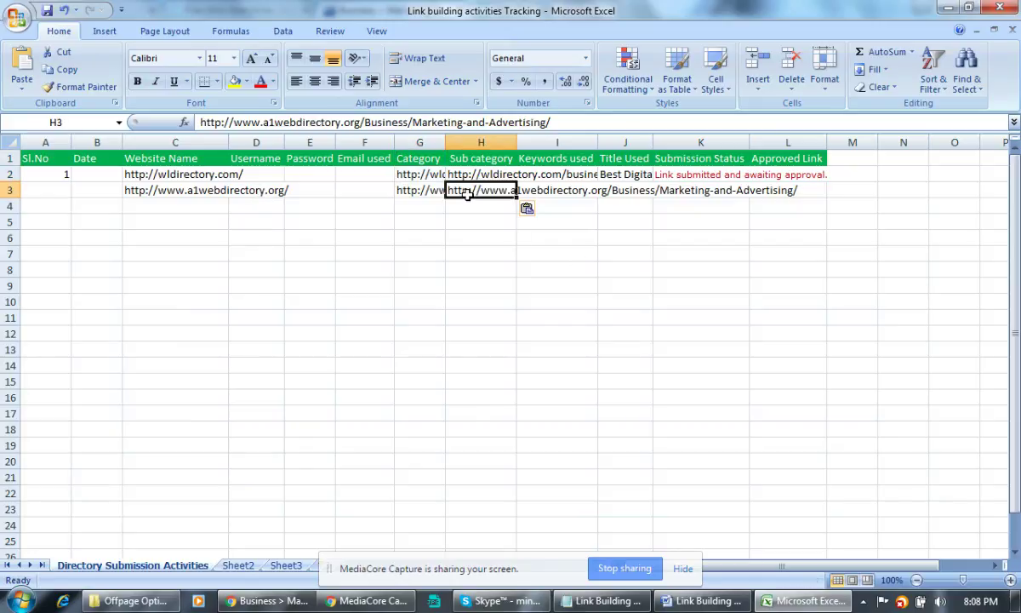
{"action": "key", "text": "alt+Tab"}
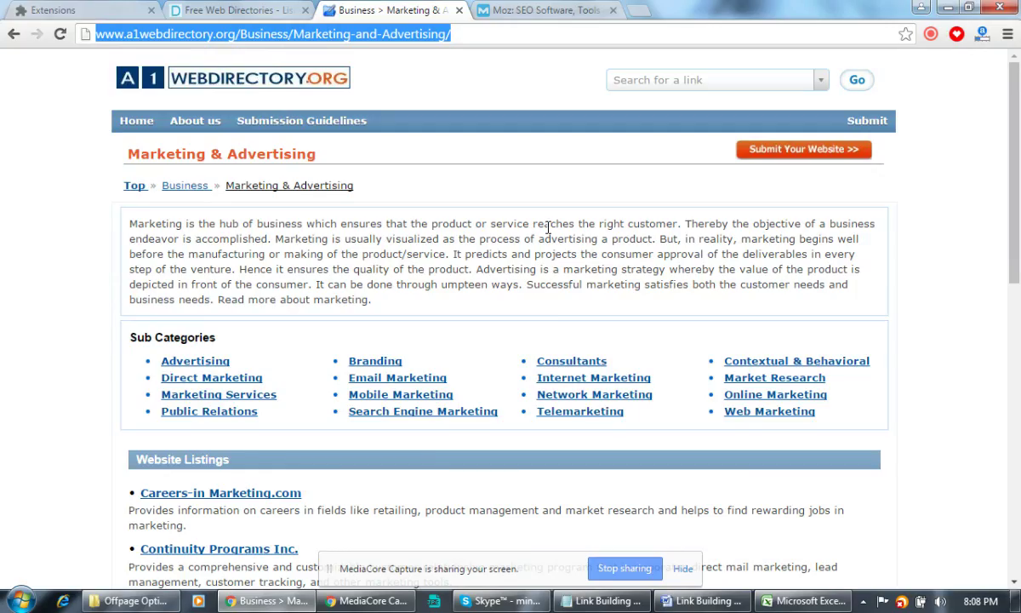
{"action": "left_click", "coordinate": [548, 227]}
{"action": "key", "text": "alt+Tab"}
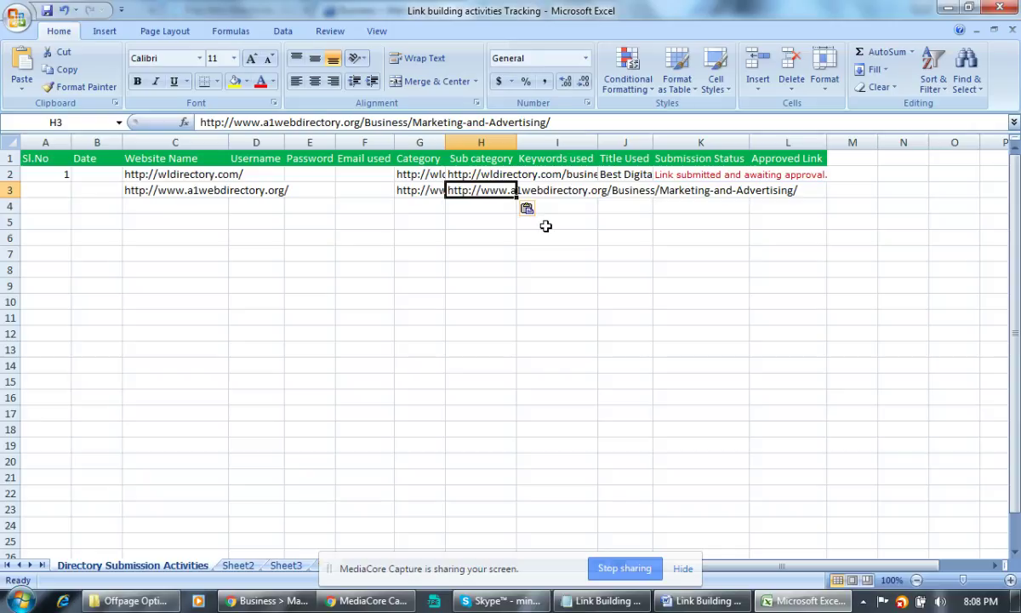
{"action": "key", "text": "alt+Tab"}
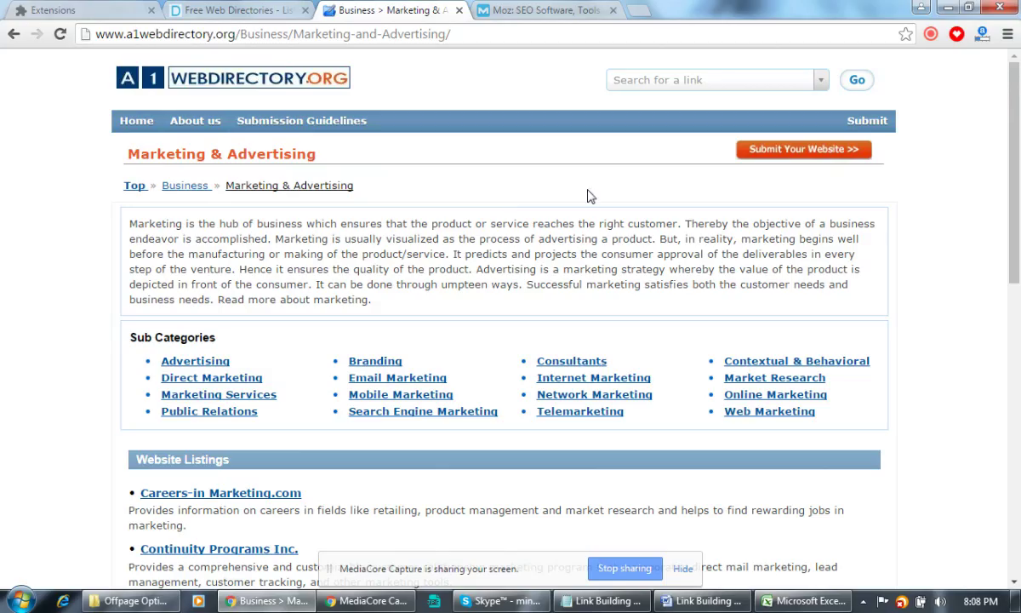
Open the Internet Marketing subcategory page and copy its web address.
{"action": "scroll", "coordinate": [619, 268], "scroll_direction": "down", "scroll_amount": 3}
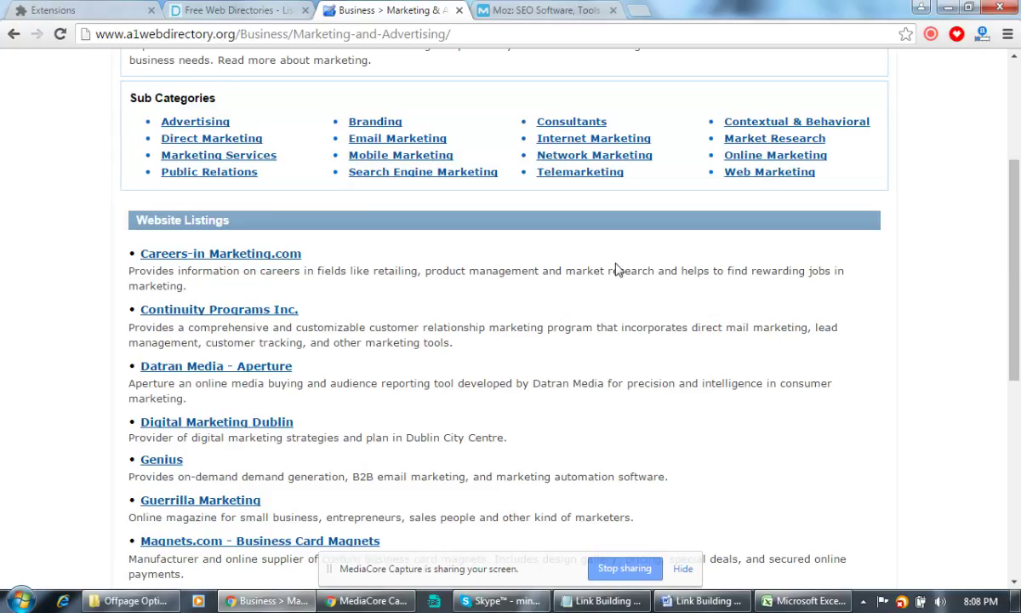
{"action": "scroll", "coordinate": [619, 268], "scroll_direction": "down", "scroll_amount": 6}
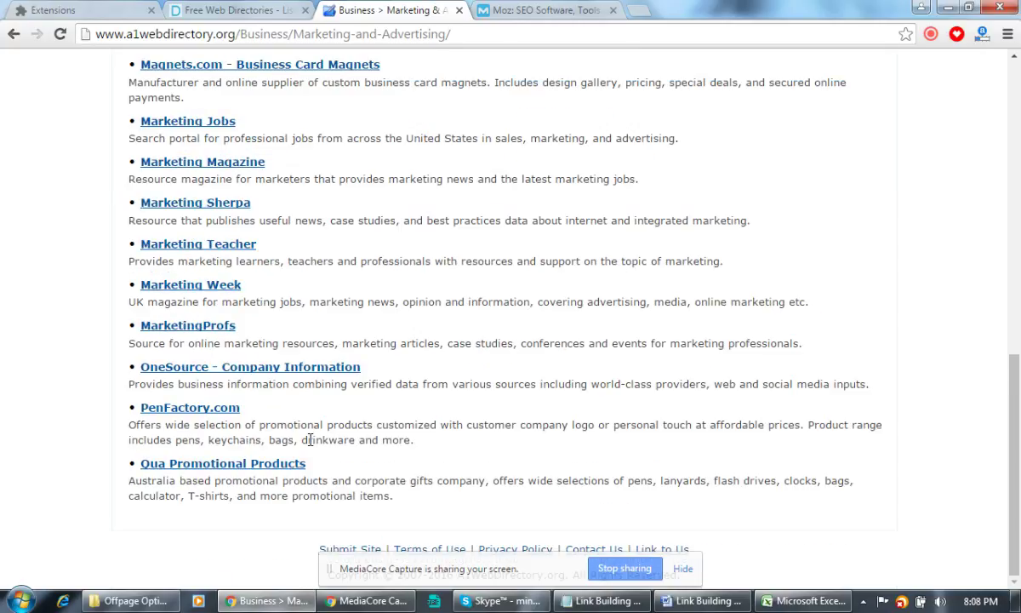
{"action": "scroll", "coordinate": [574, 422], "scroll_direction": "up", "scroll_amount": 8}
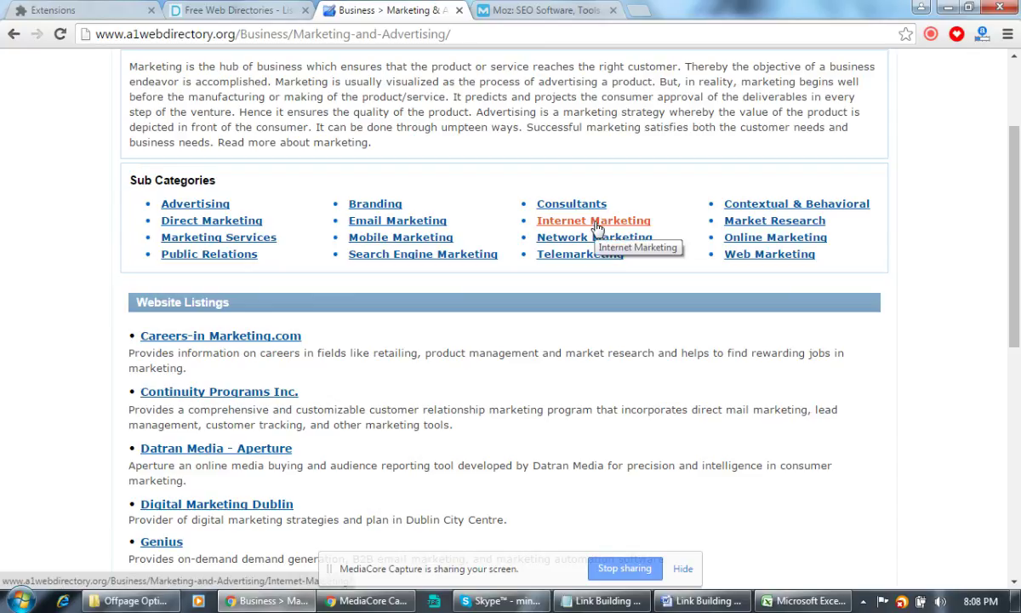
{"action": "left_click", "coordinate": [596, 223]}
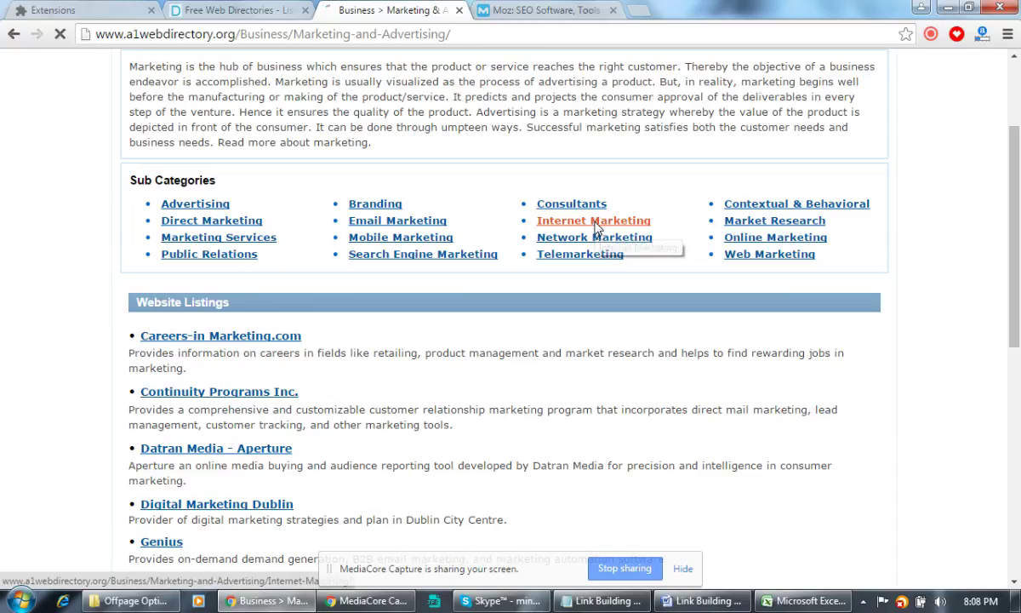
{"action": "left_click", "coordinate": [439, 39]}
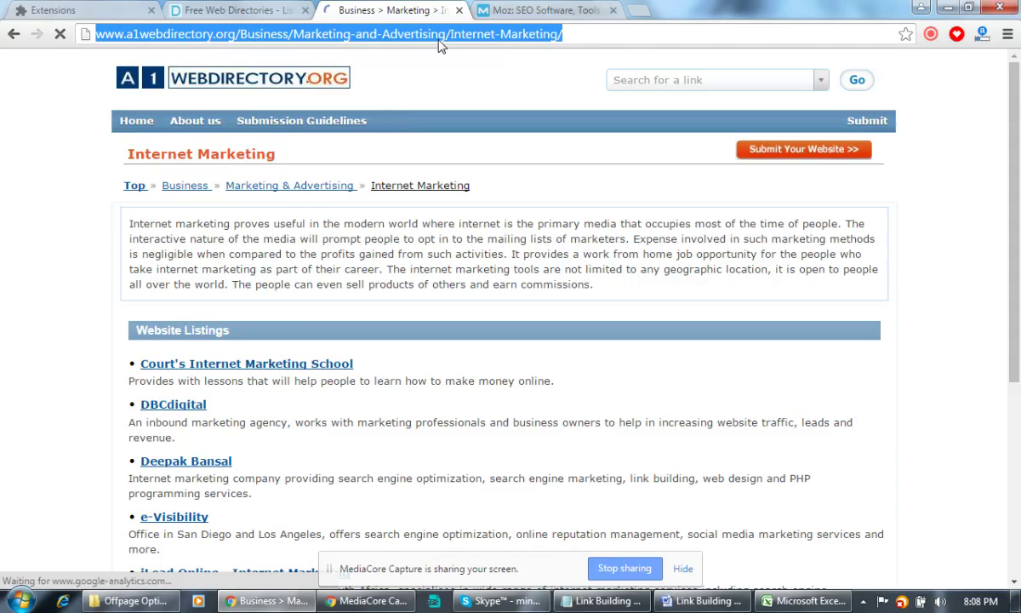
{"action": "key", "text": "alt+Tab"}
Insert a new column before Keywords used and paste the Internet Marketing URL into I3.
{"action": "left_click", "coordinate": [550, 141]}
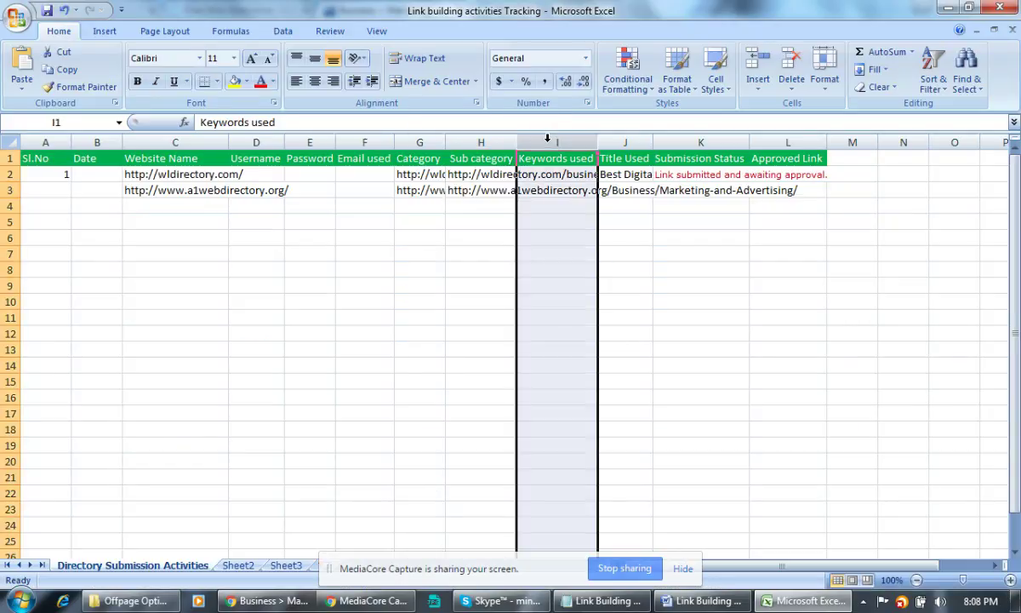
{"action": "right_click", "coordinate": [550, 143]}
{"action": "left_click", "coordinate": [596, 224]}
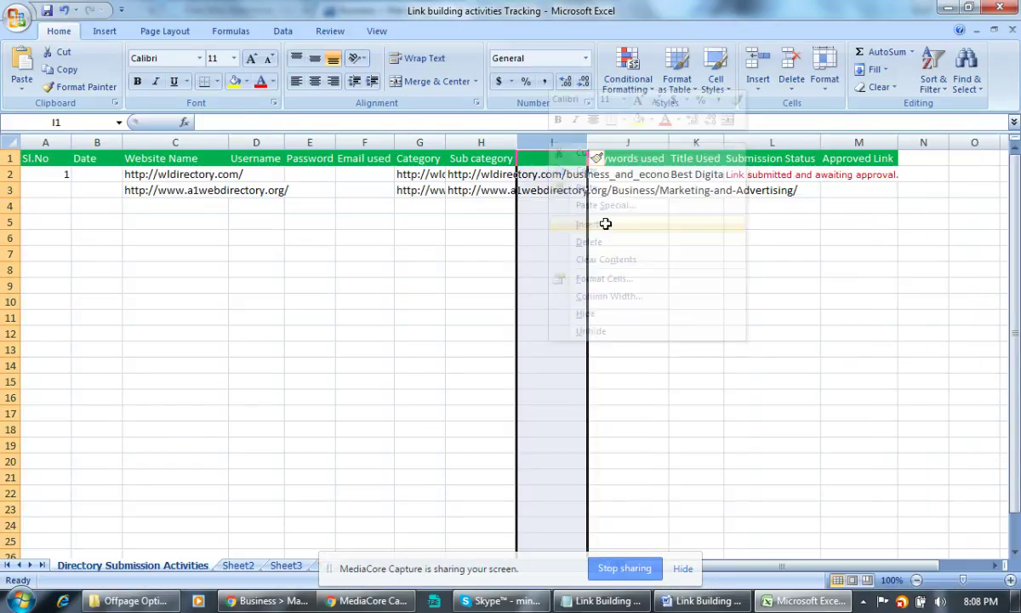
{"action": "left_click", "coordinate": [549, 237]}
{"action": "left_click", "coordinate": [567, 191]}
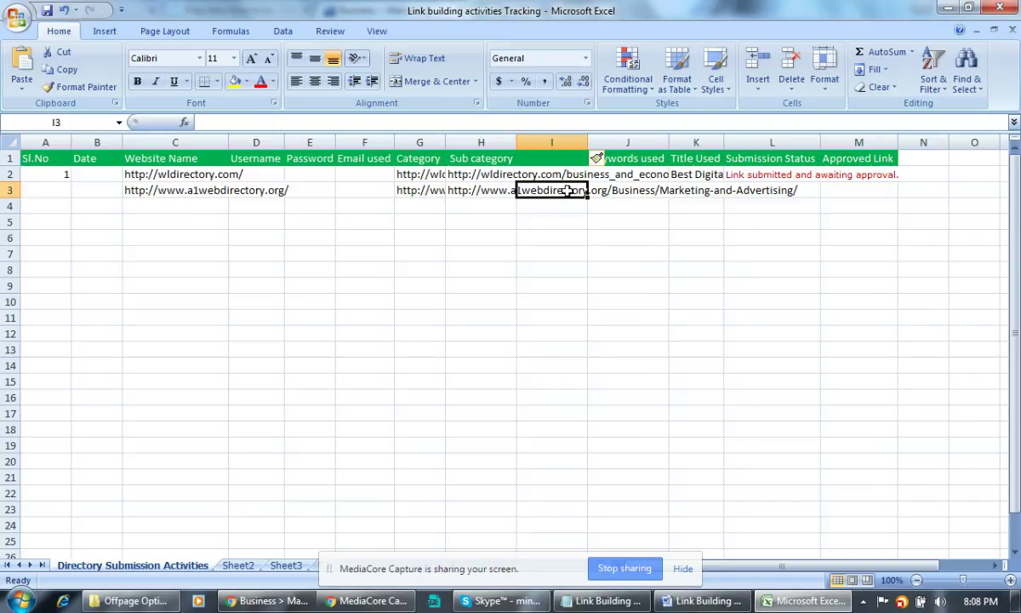
{"action": "key", "text": "ctrl+v"}
{"action": "left_click", "coordinate": [550, 365]}
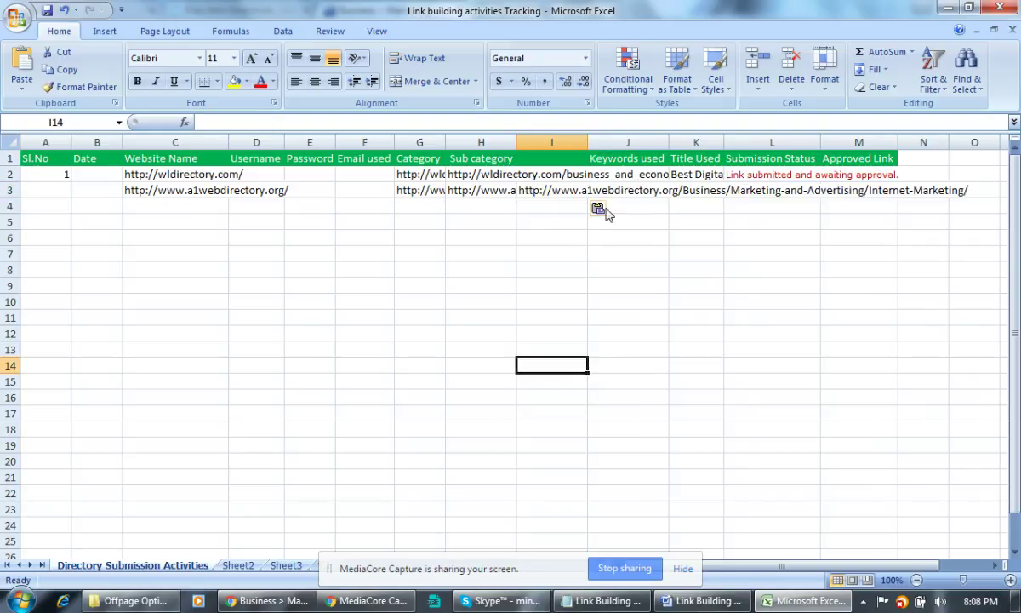
{"action": "key", "text": "alt+Tab"}
Start a website submission, select free Standard Review, and continue to Step Three.
{"action": "left_click", "coordinate": [818, 150]}
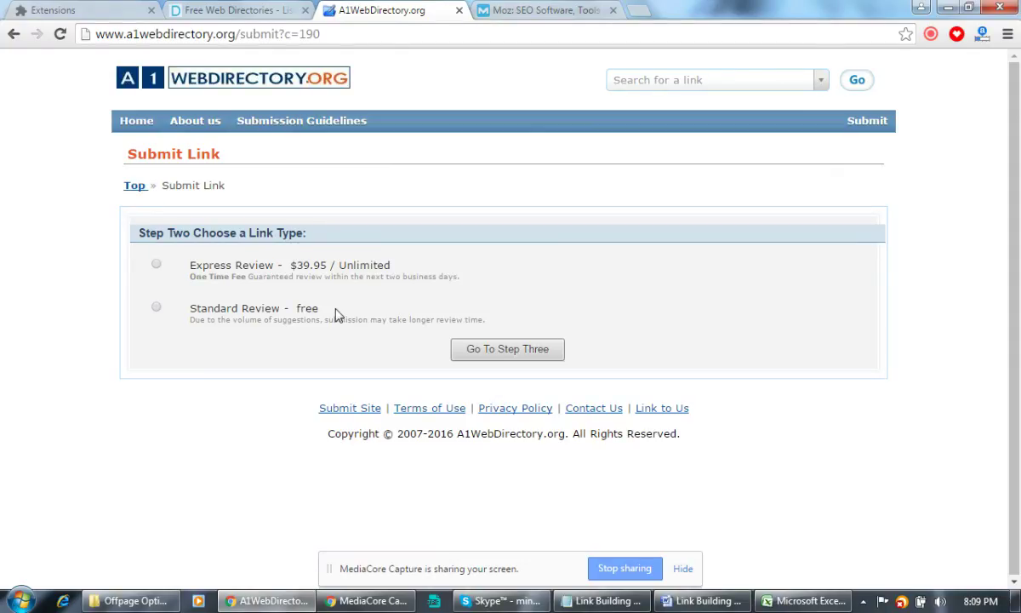
{"action": "left_click_drag", "start_coordinate": [322, 309], "coordinate": [188, 303]}
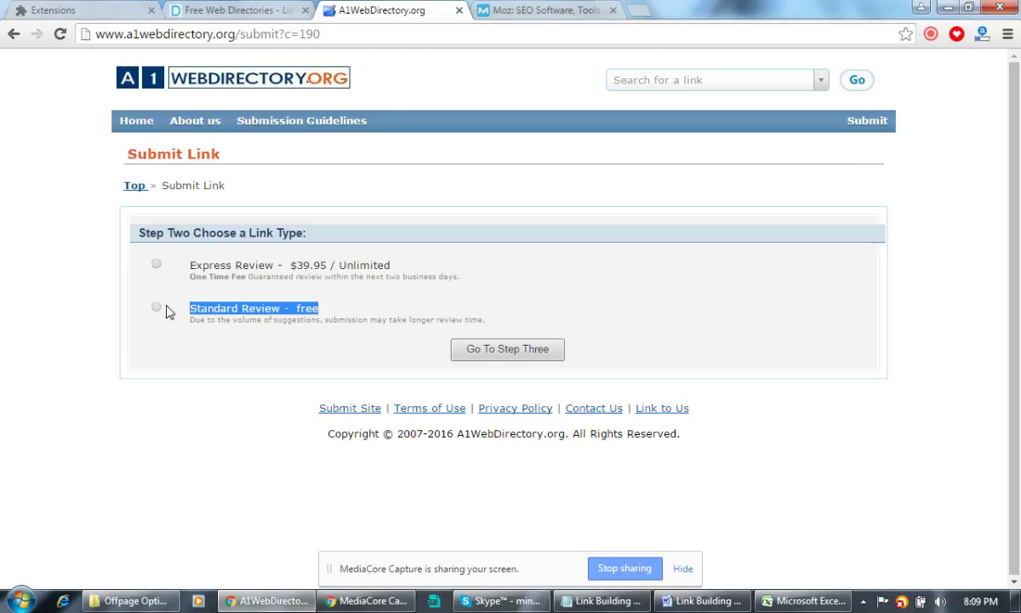
{"action": "left_click", "coordinate": [156, 307]}
{"action": "left_click", "coordinate": [509, 350]}
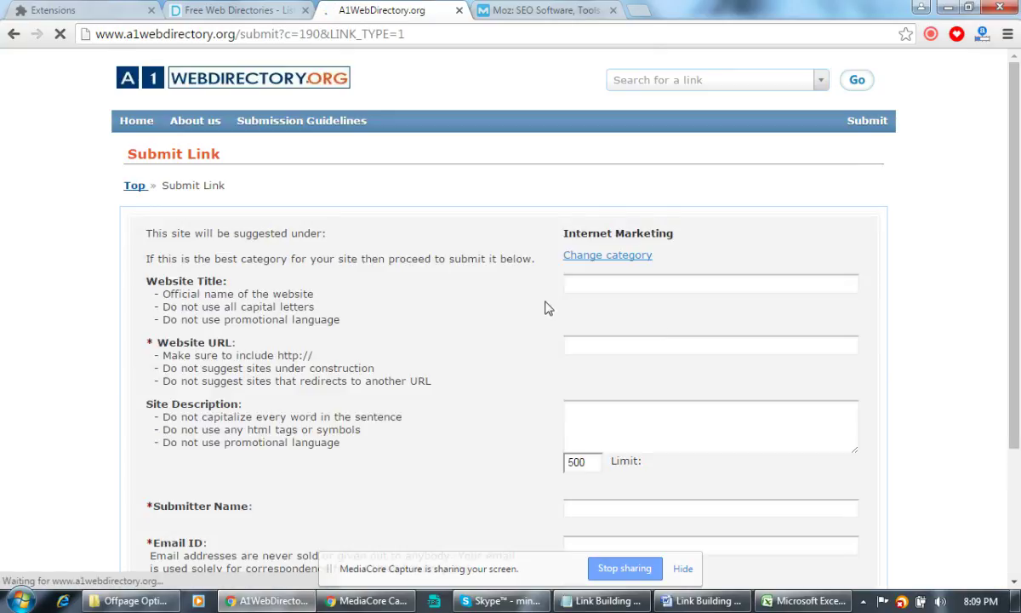
{"action": "scroll", "coordinate": [770, 285], "scroll_direction": "down", "scroll_amount": 2}
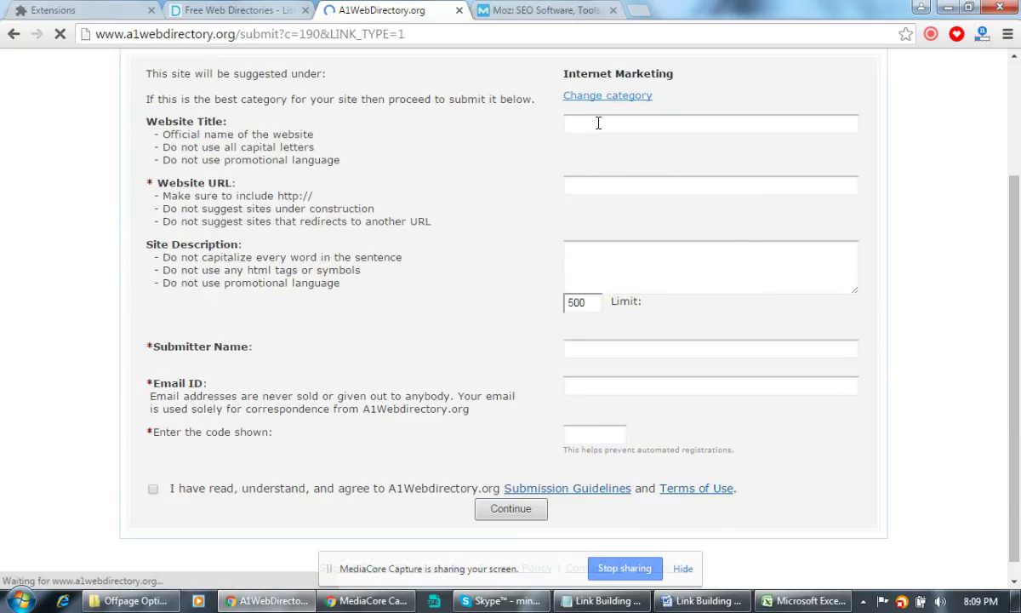
Paste the Title 1 text after its divider from Word into the Website Title field.
{"action": "left_click", "coordinate": [598, 123]}
{"action": "left_click", "coordinate": [707, 601]}
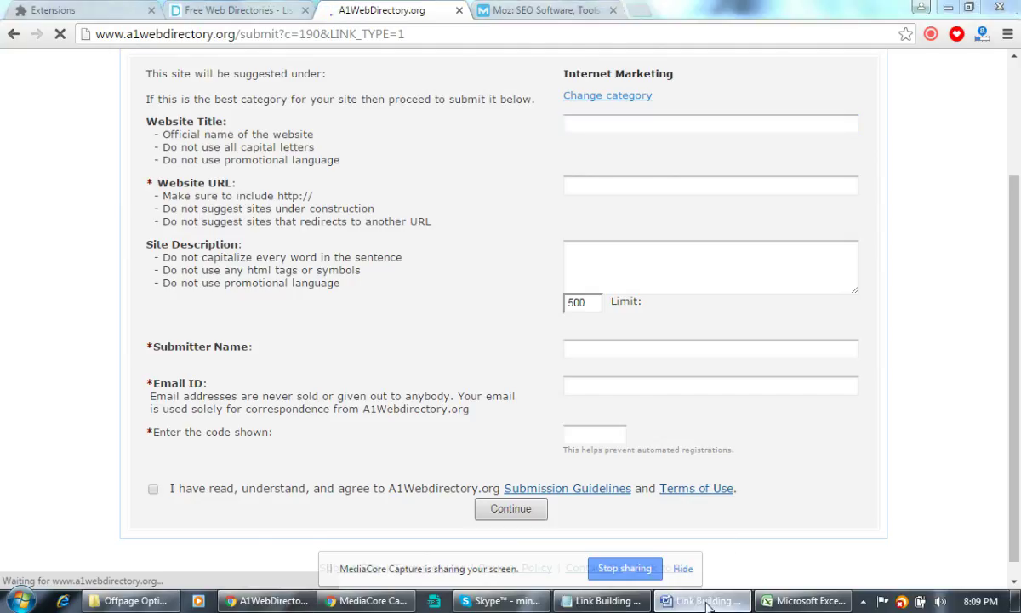
{"action": "left_click_drag", "start_coordinate": [299, 325], "coordinate": [653, 333]}
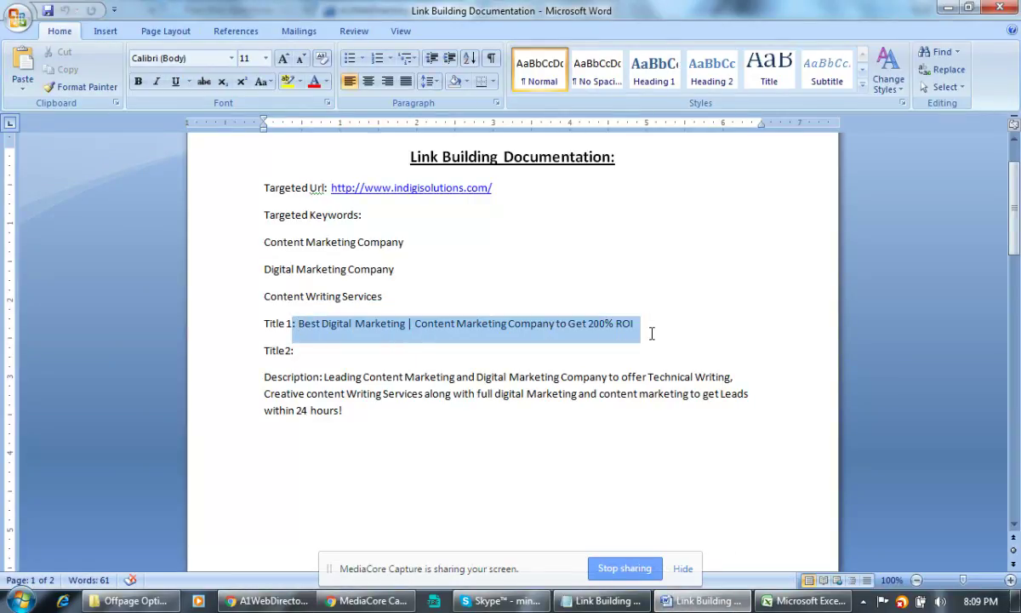
{"action": "left_click", "coordinate": [632, 329]}
{"action": "left_click", "coordinate": [349, 326]}
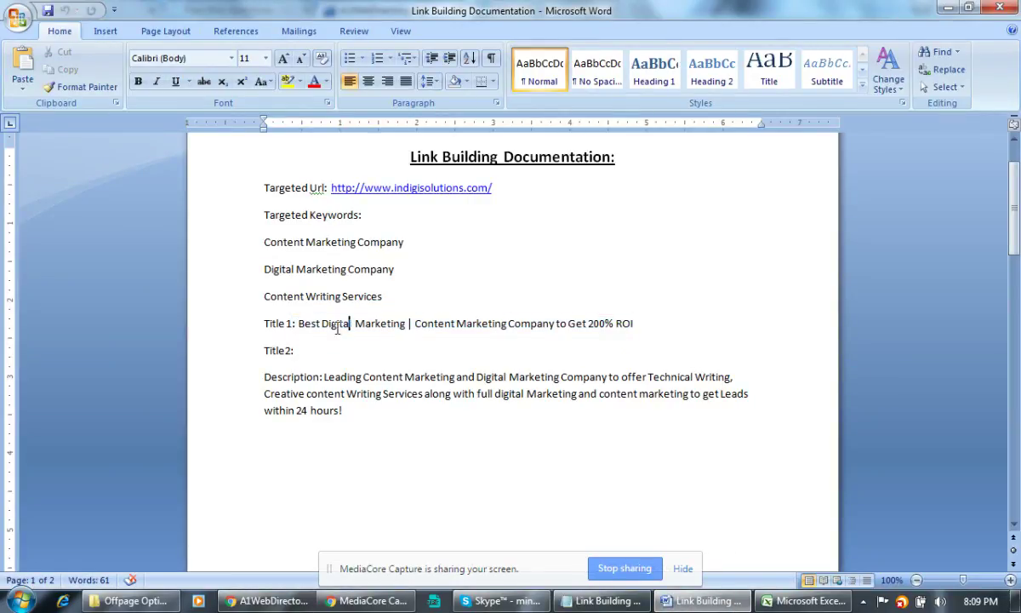
{"action": "left_click_drag", "start_coordinate": [415, 327], "coordinate": [640, 320]}
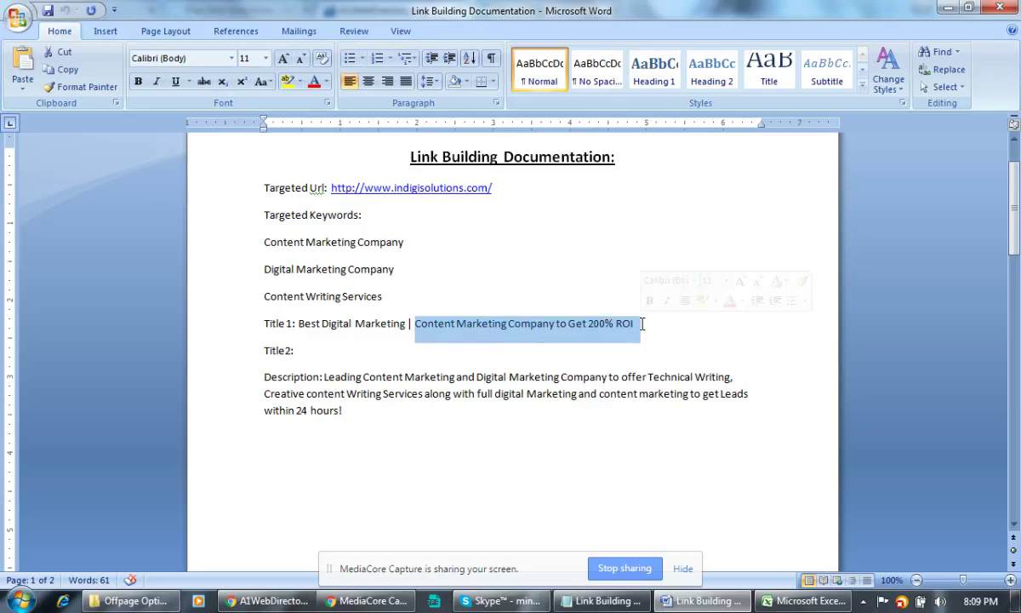
{"action": "key", "text": "ctrl+c"}
{"action": "key", "text": "alt+Tab"}
{"action": "key", "text": "ctrl+v"}
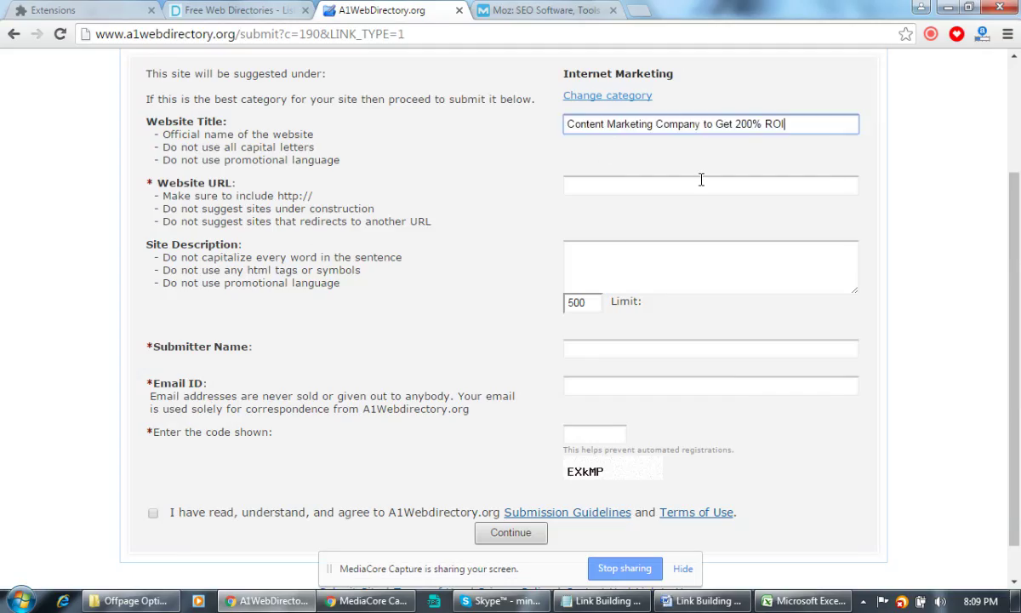
{"action": "left_click", "coordinate": [599, 205]}
{"action": "key", "text": "alt+Tab"}
{"action": "left_click_drag", "start_coordinate": [331, 188], "coordinate": [493, 188]}
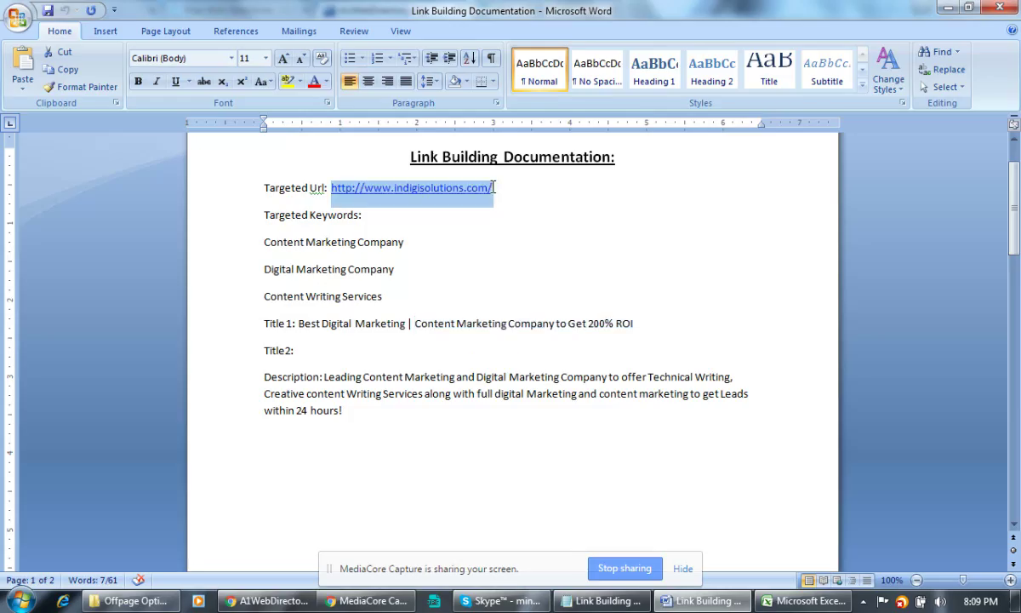
{"action": "key", "text": "ctrl+c"}
{"action": "key", "text": "alt+Tab"}
{"action": "left_click", "coordinate": [629, 182]}
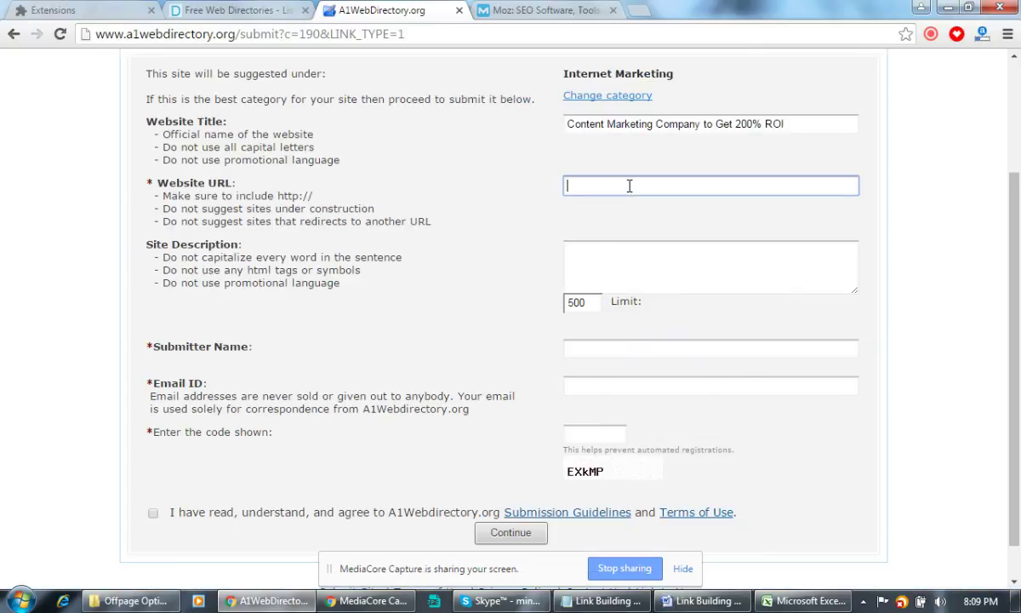
{"action": "key", "text": "ctrl+v"}
Copy the documentation's description text into the Site Description box.
{"action": "key", "text": "alt+Tab"}
{"action": "left_click_drag", "start_coordinate": [771, 399], "coordinate": [365, 347]}
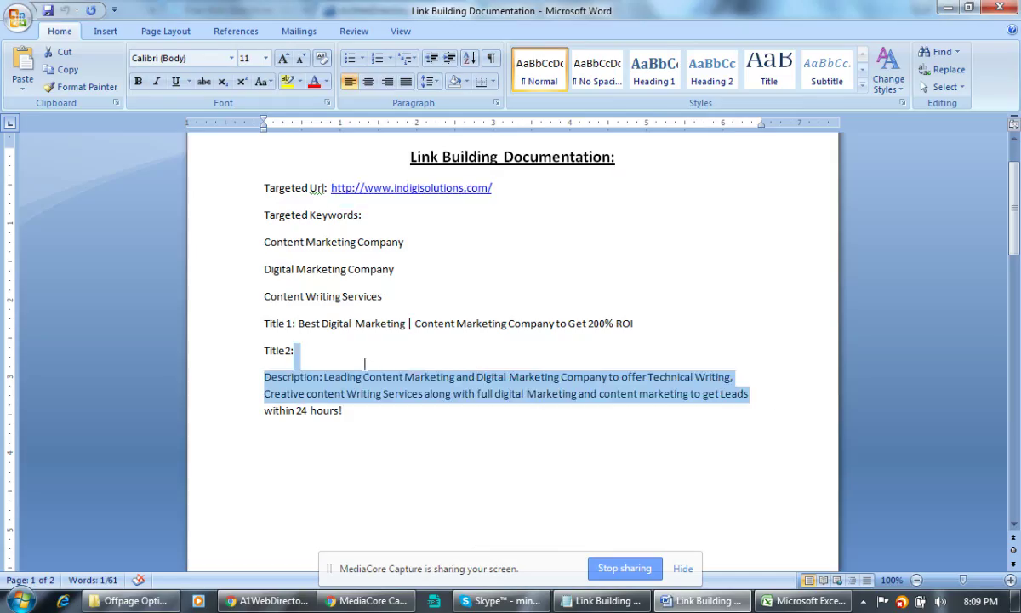
{"action": "left_click", "coordinate": [319, 413]}
{"action": "left_click_drag", "start_coordinate": [321, 377], "coordinate": [347, 410]}
{"action": "key", "text": "ctrl+c"}
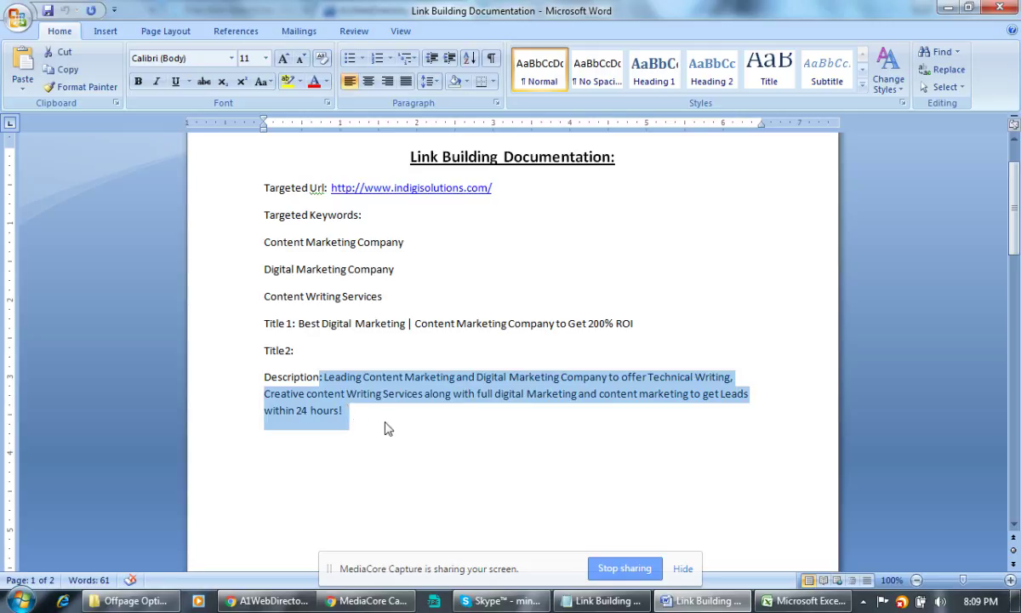
{"action": "key", "text": "alt+Tab"}
{"action": "left_click", "coordinate": [600, 285]}
{"action": "key", "text": "ctrl+v"}
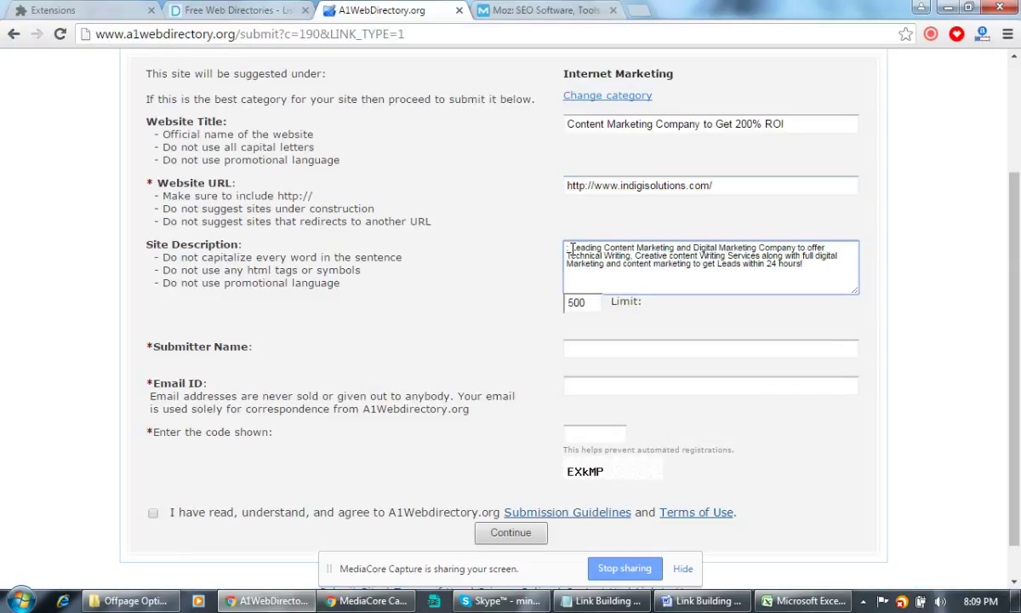
{"action": "left_click_drag", "start_coordinate": [571, 250], "coordinate": [435, 257]}
Fix the description's start, enter submitter name, e-mail and displayed code, and accept the terms.
{"action": "left_click", "coordinate": [577, 248]}
{"action": "key", "text": "BackSpace"}
{"action": "key", "text": "BackSpace"}
{"action": "left_click", "coordinate": [604, 349]}
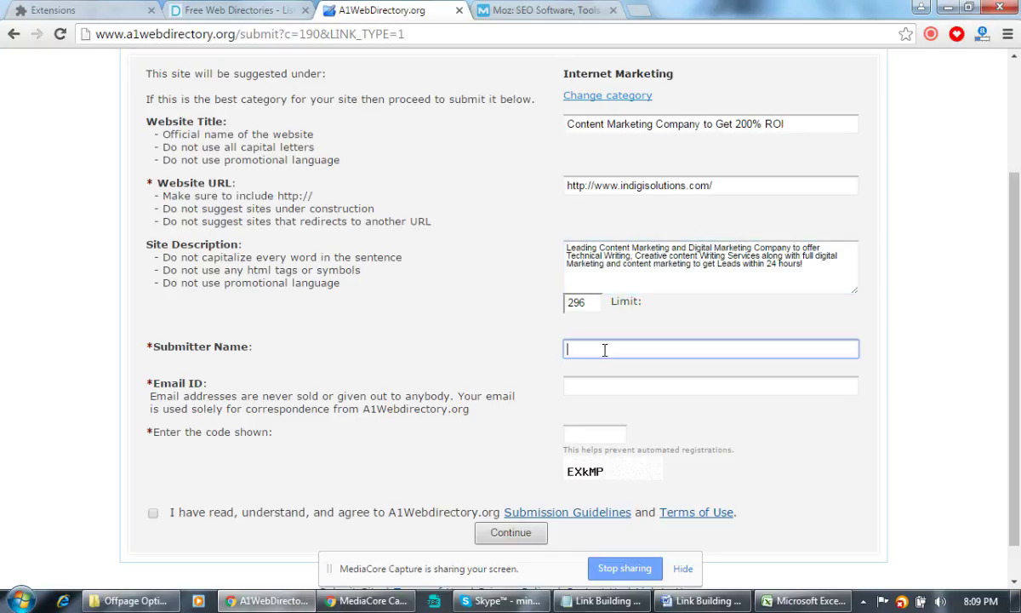
{"action": "type", "text": "yut"}
{"action": "left_click", "coordinate": [638, 393]}
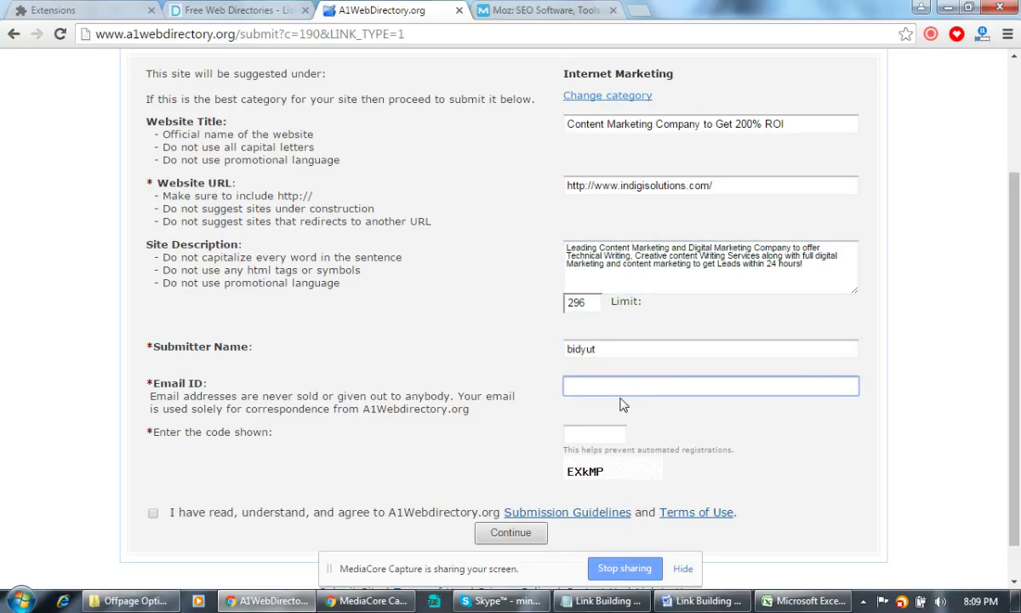
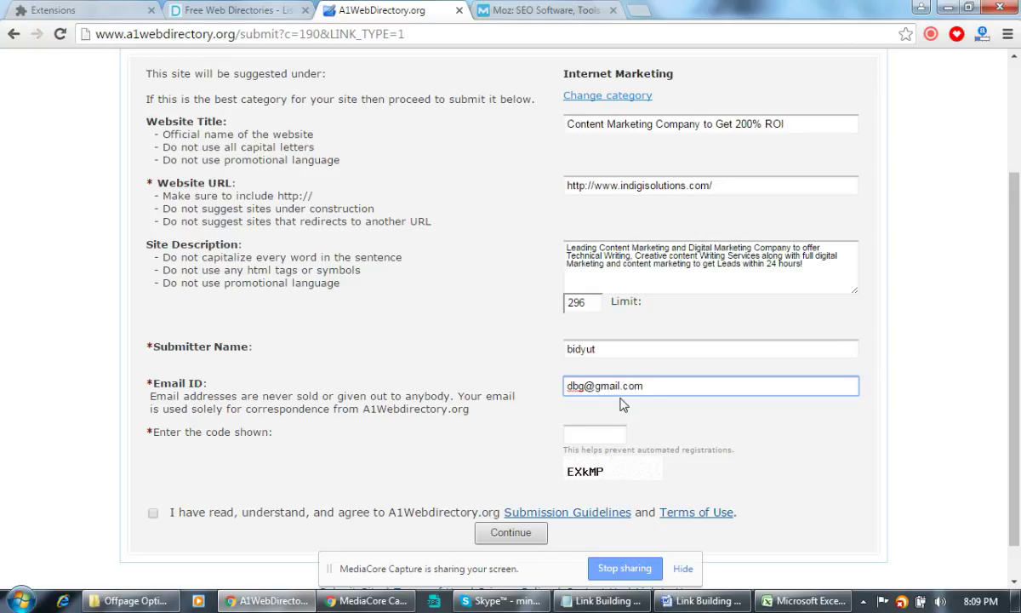
{"action": "left_click", "coordinate": [605, 430]}
{"action": "type", "text": "E"}
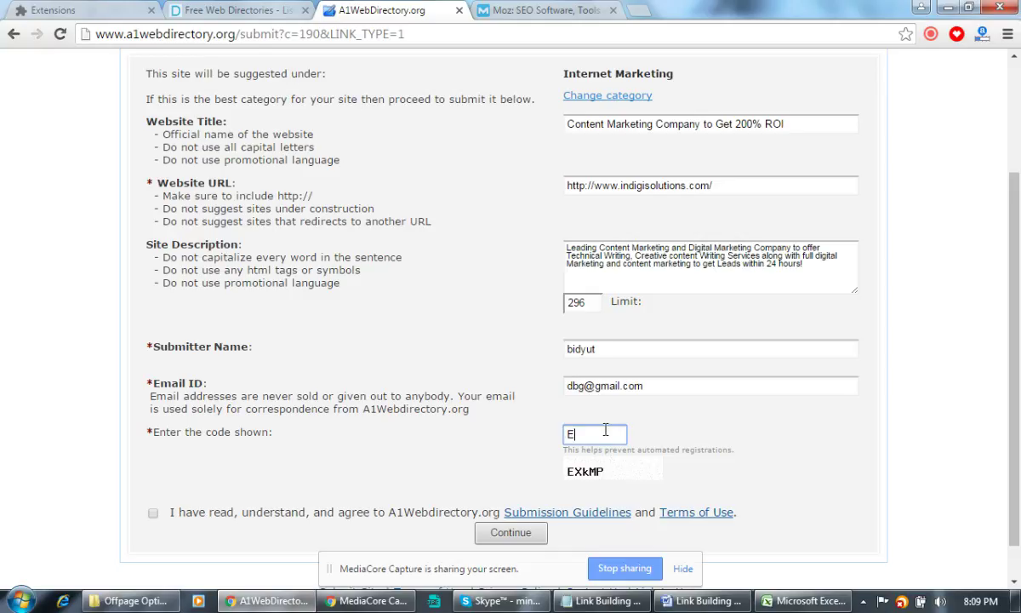
{"action": "type", "text": "XkMP"}
{"action": "left_click", "coordinate": [153, 513]}
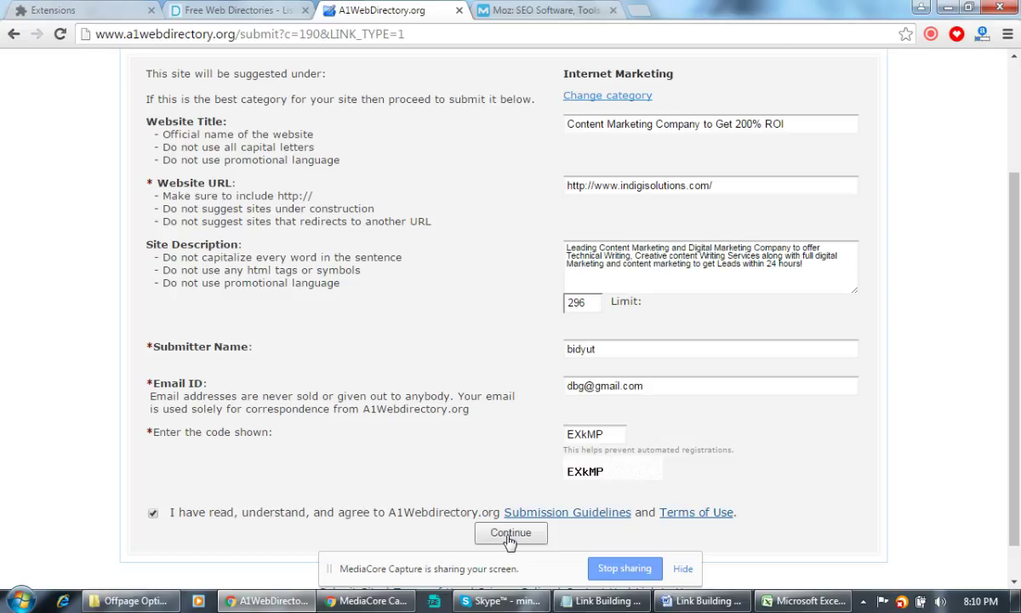
Submit the A1 Web Directory listing and copy its 'Link submitted and awaiting approval' confirmation.
{"action": "left_click", "coordinate": [511, 536]}
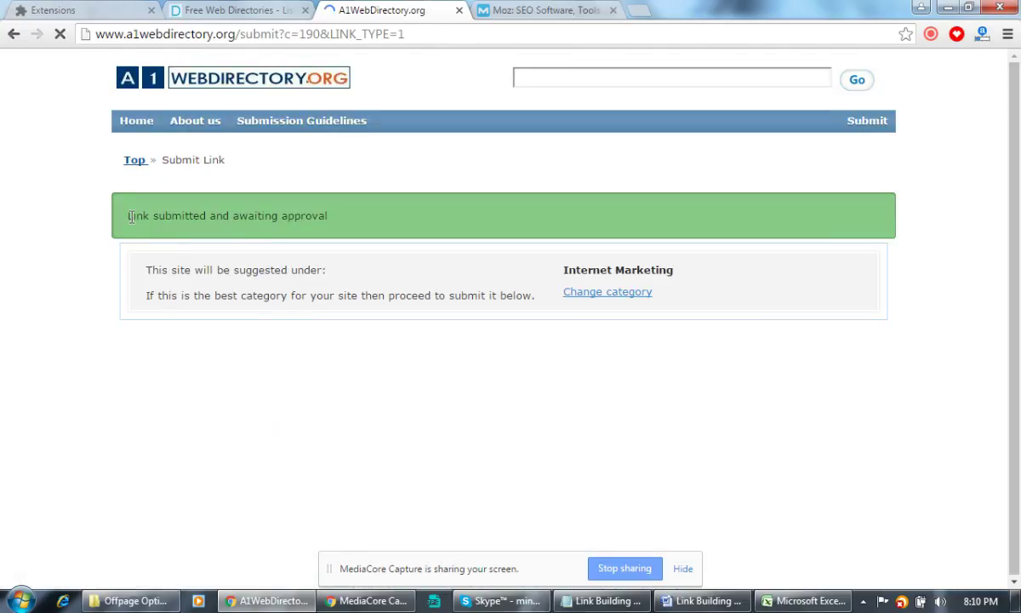
{"action": "left_click_drag", "start_coordinate": [129, 213], "coordinate": [330, 219]}
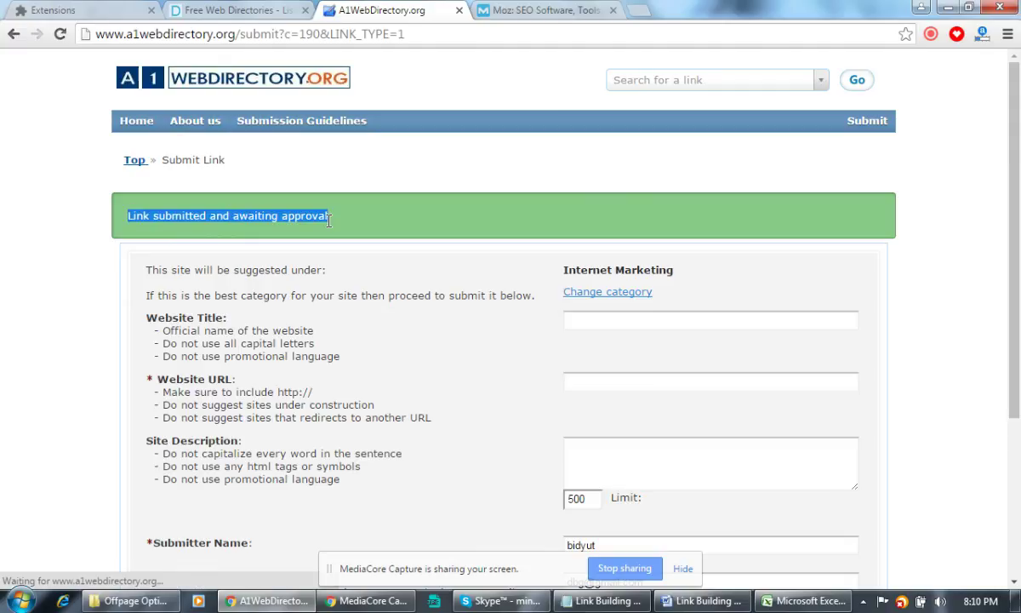
{"action": "left_click", "coordinate": [800, 601]}
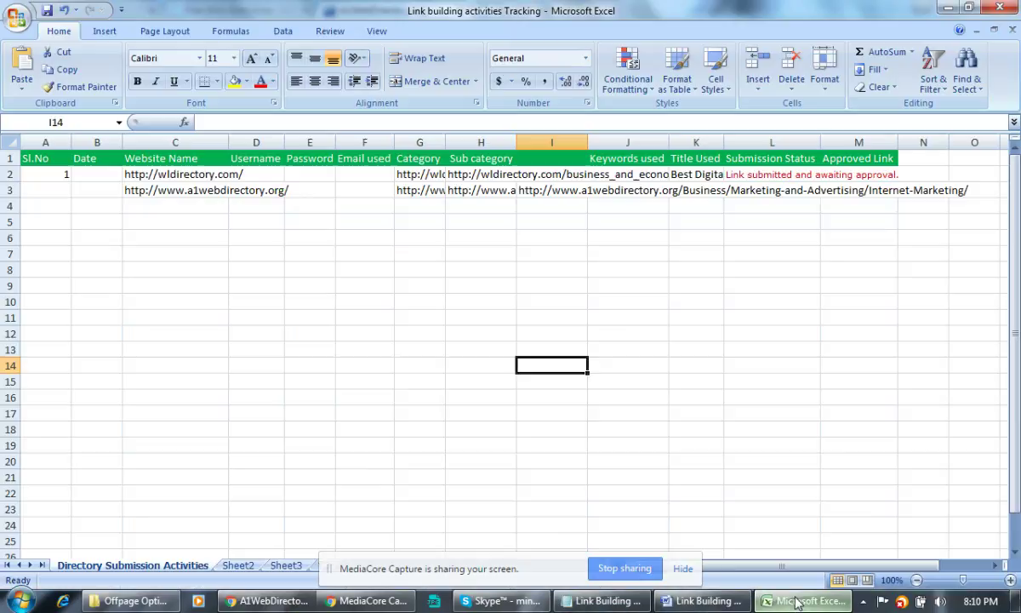
Paste 'Link submitted and awaiting approval' into cell L3 as the submission status.
{"action": "left_click", "coordinate": [756, 192]}
{"action": "key", "text": "ctrl+v"}
{"action": "left_click", "coordinate": [779, 334]}
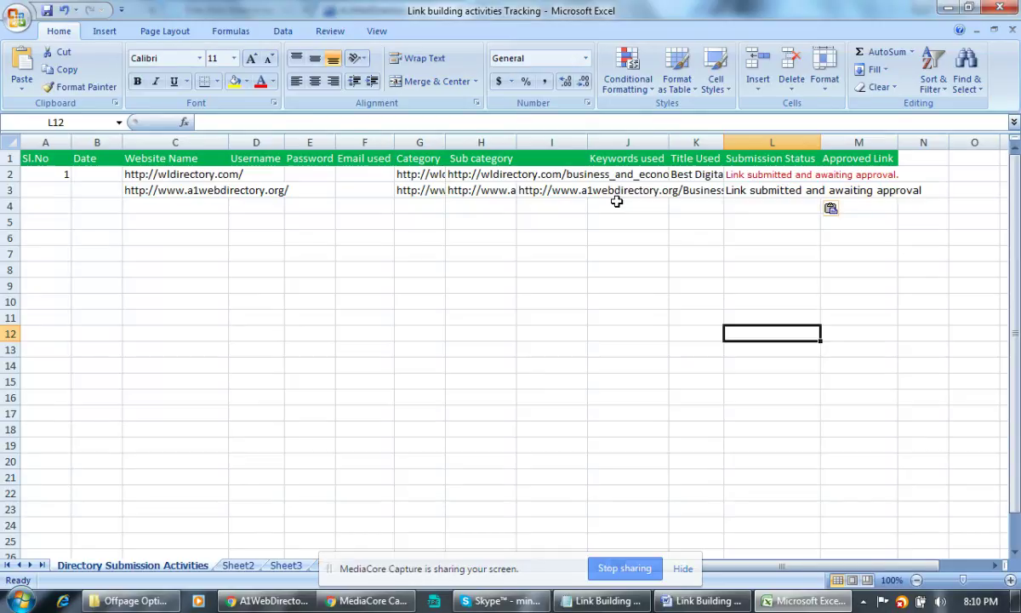
Check row 3's cells and copy the category URL from I3 in the formula bar.
{"action": "left_click", "coordinate": [556, 193]}
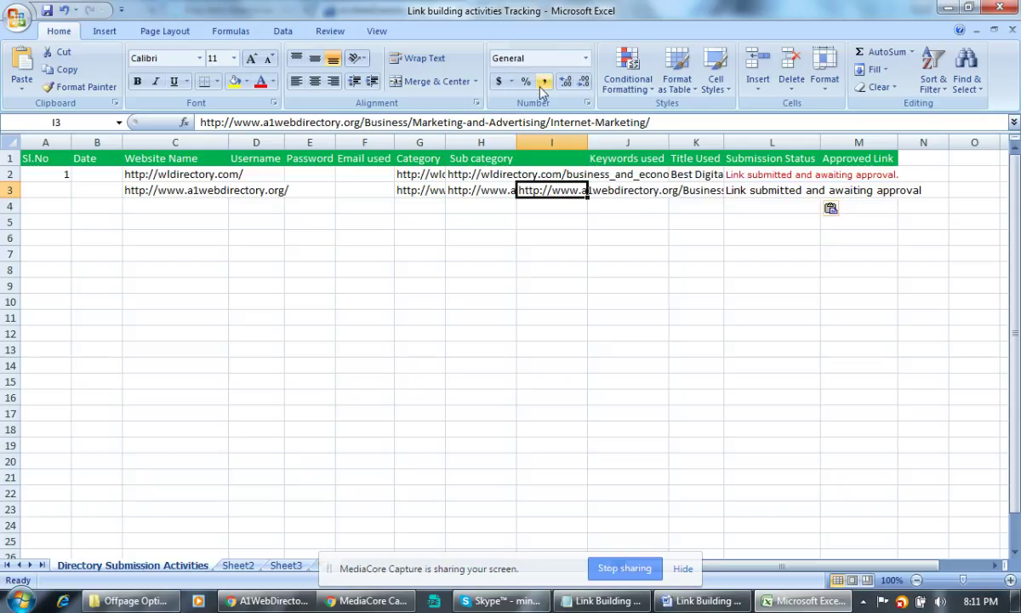
{"action": "left_click", "coordinate": [551, 252]}
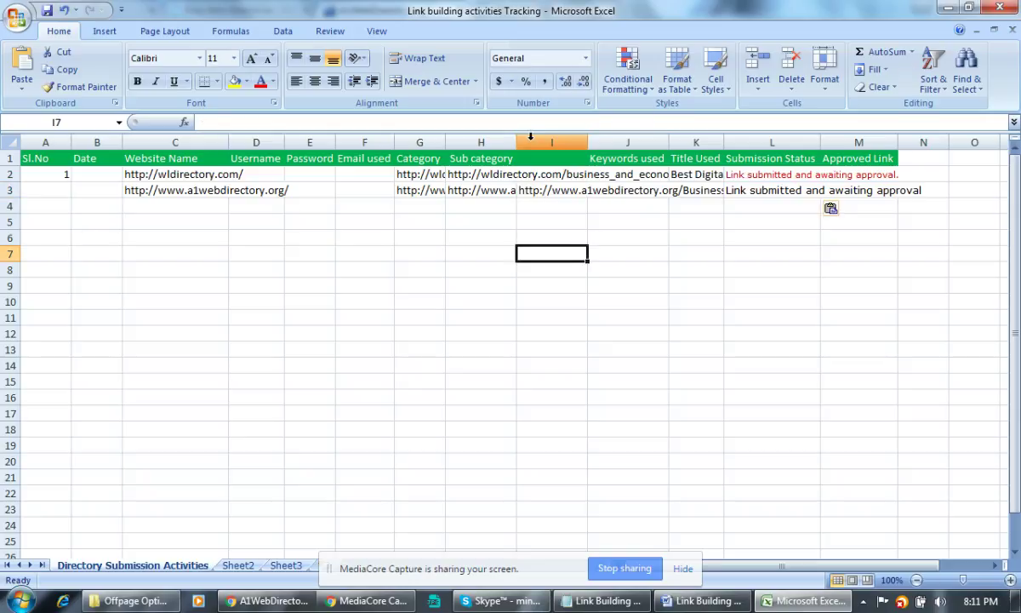
{"action": "left_click", "coordinate": [852, 193]}
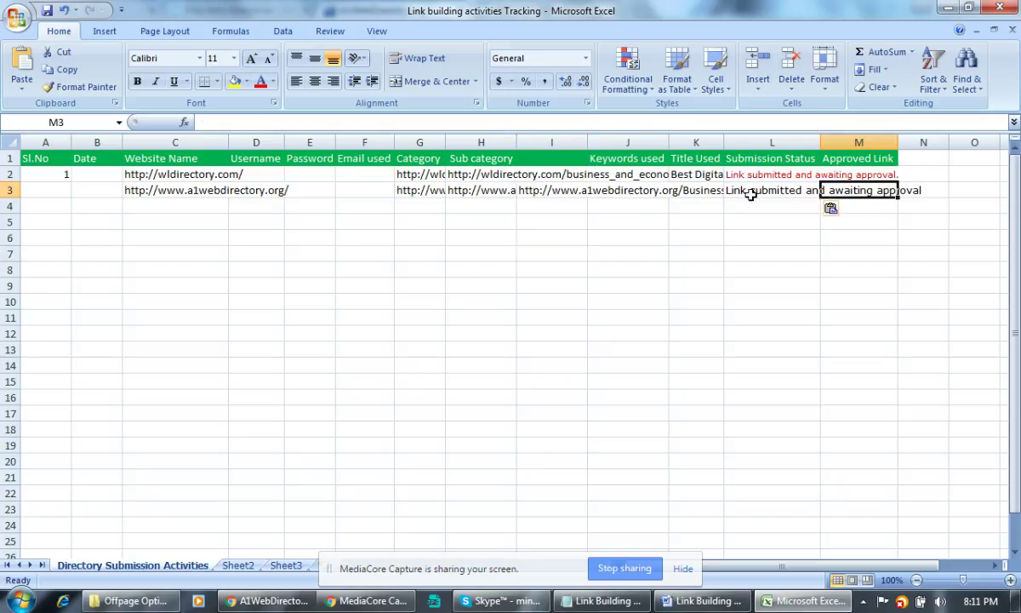
{"action": "left_click", "coordinate": [691, 192]}
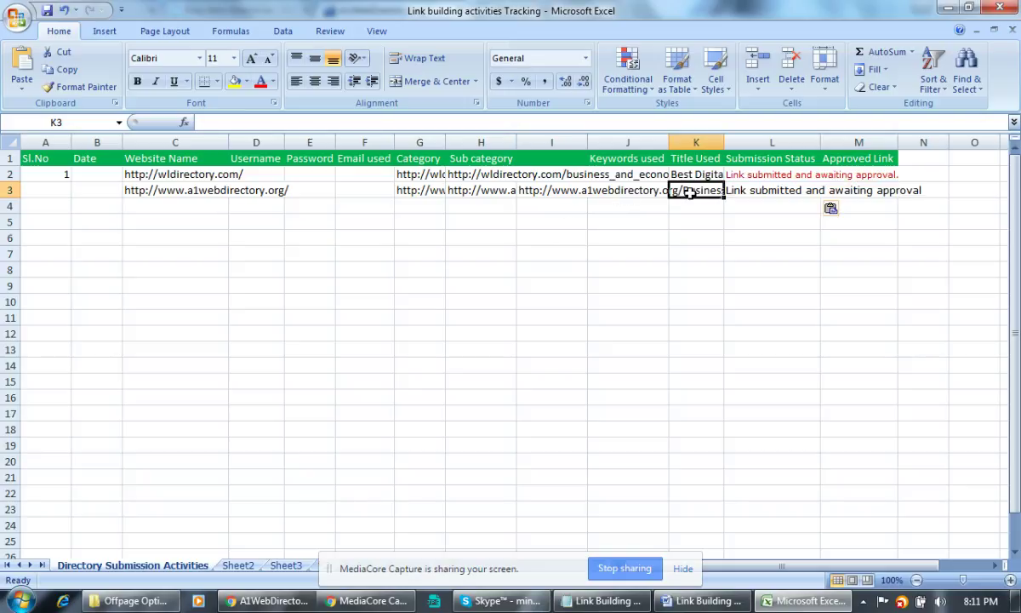
{"action": "left_click", "coordinate": [645, 193]}
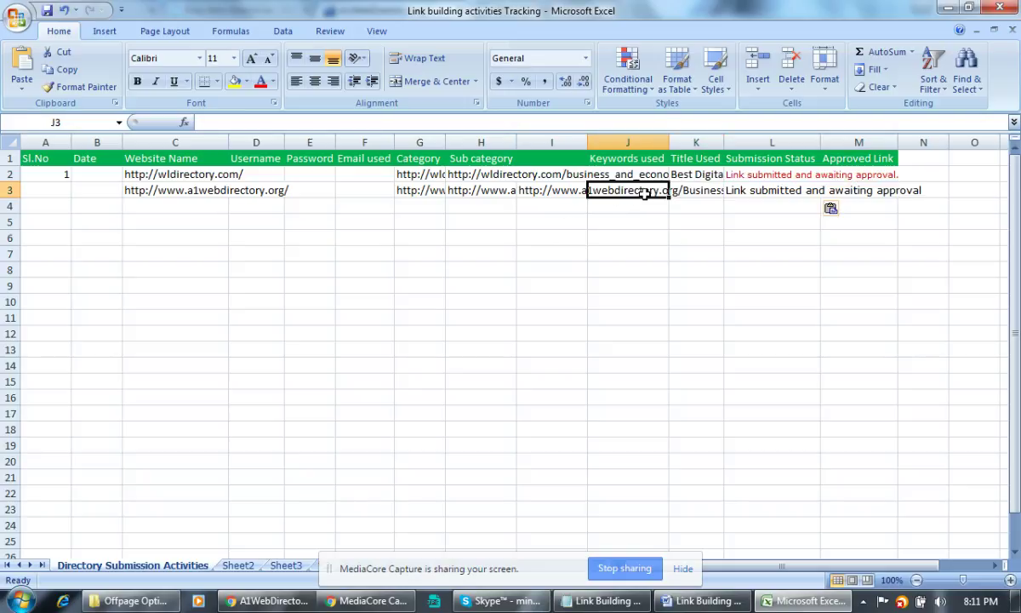
{"action": "left_click", "coordinate": [540, 204]}
{"action": "left_click", "coordinate": [536, 191]}
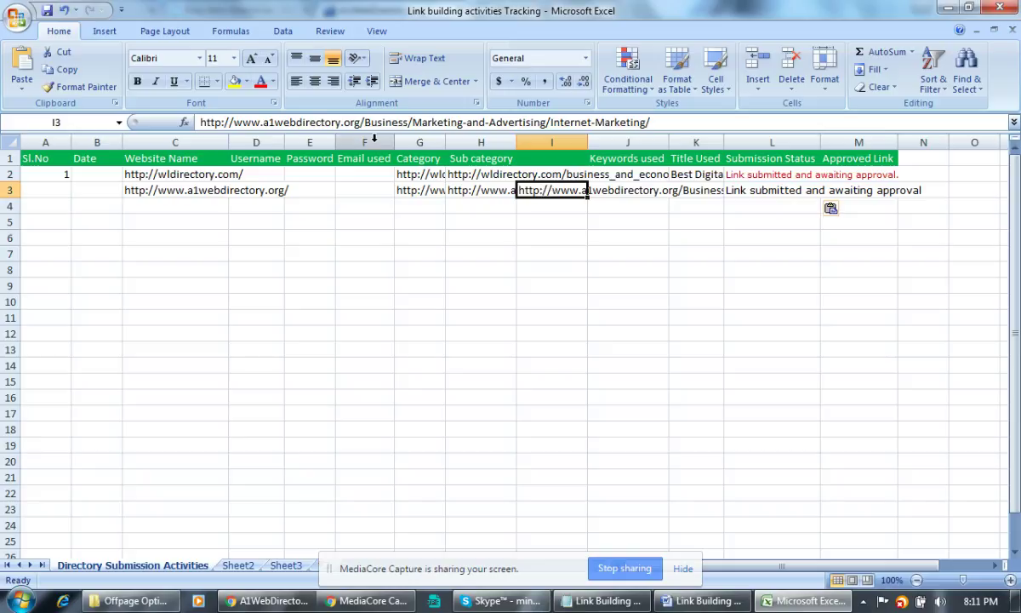
{"action": "left_click_drag", "start_coordinate": [647, 122], "coordinate": [259, 102]}
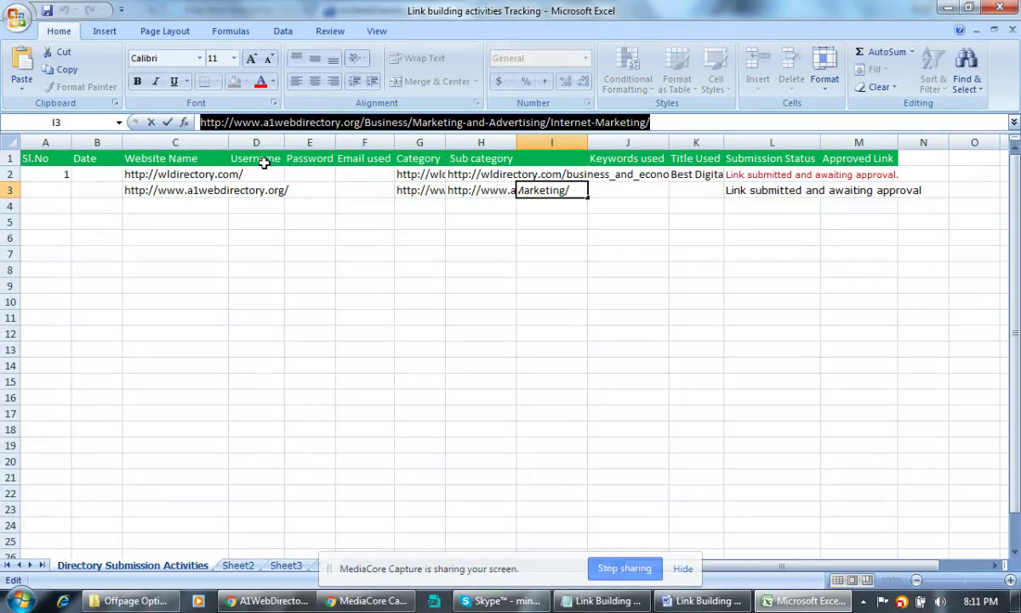
{"action": "left_click", "coordinate": [262, 600]}
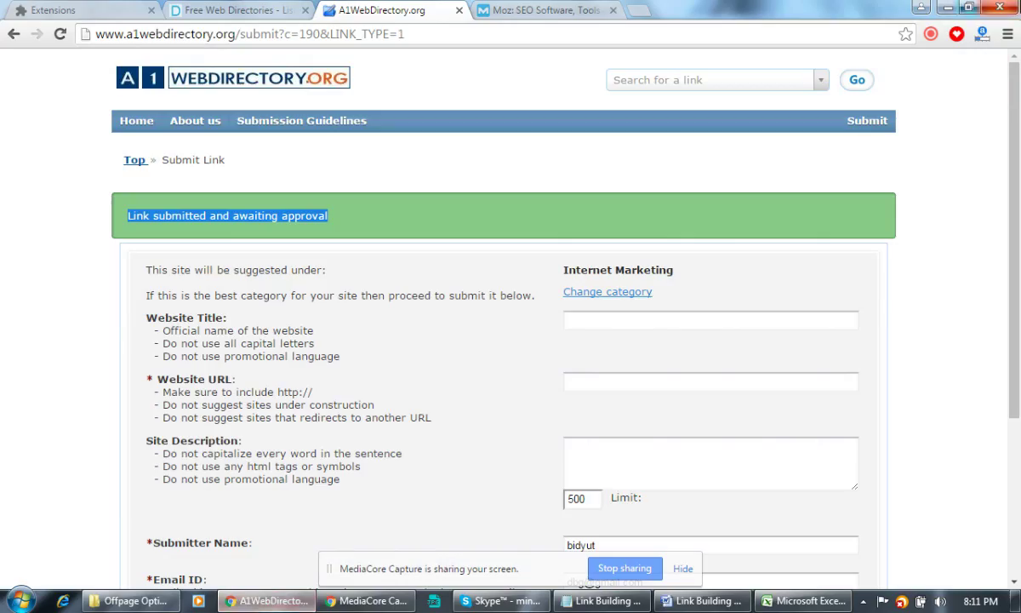
Load the copied Internet Marketing category URL and scroll through its website listings.
{"action": "left_click", "coordinate": [472, 36]}
{"action": "key", "text": "ctrl+v"}
{"action": "key", "text": "Return"}
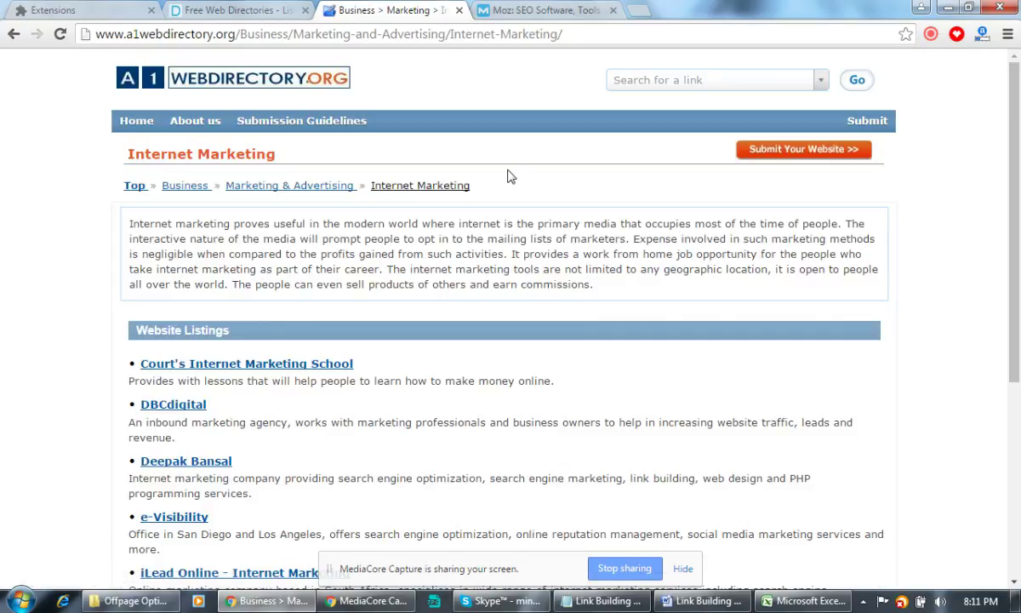
{"action": "scroll", "coordinate": [264, 232], "scroll_direction": "down", "scroll_amount": 3}
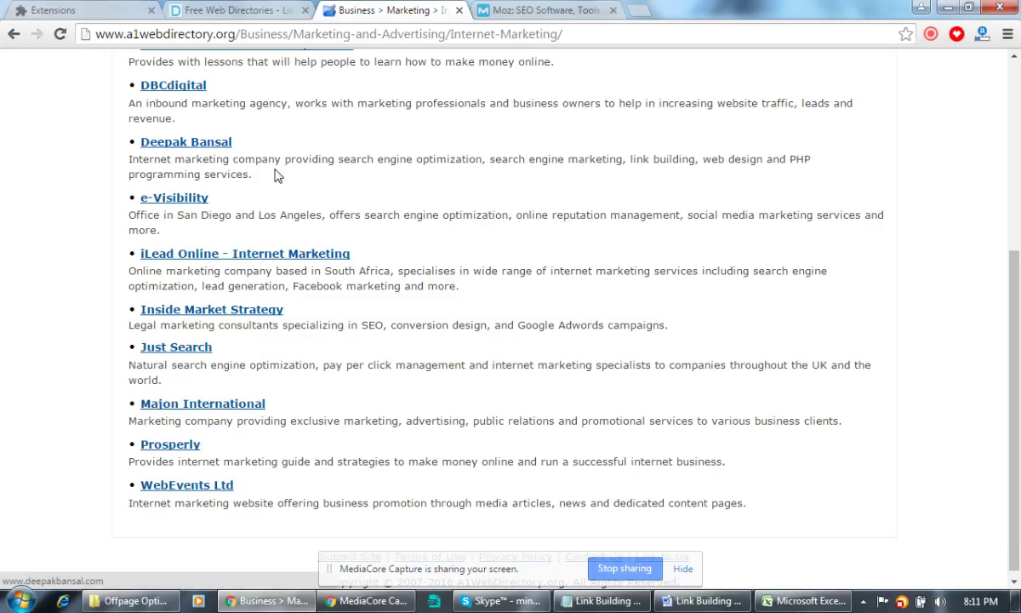
{"action": "scroll", "coordinate": [531, 322], "scroll_direction": "up", "scroll_amount": 2}
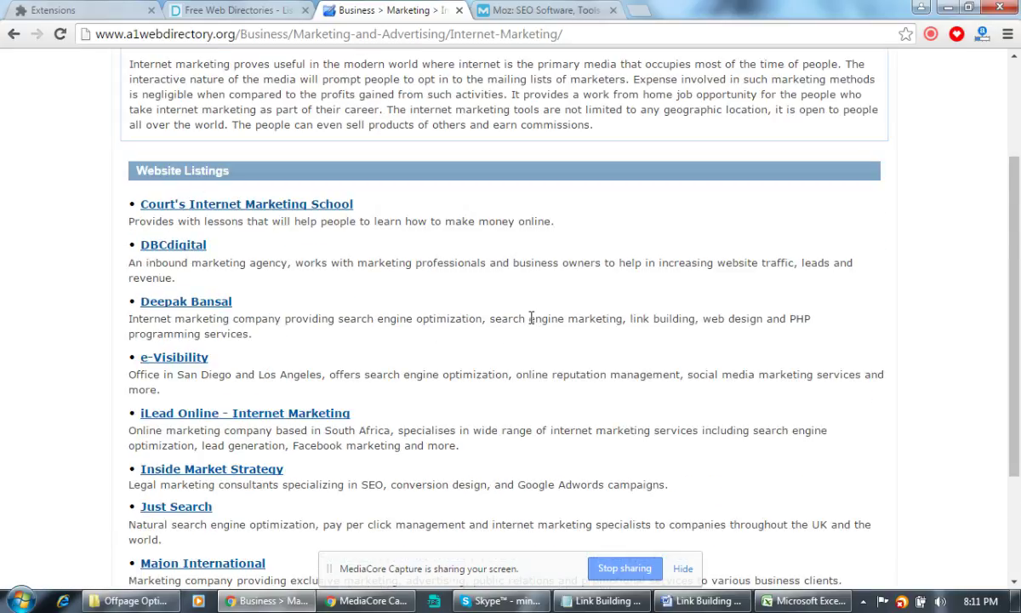
{"action": "scroll", "coordinate": [529, 322], "scroll_direction": "up", "scroll_amount": 2}
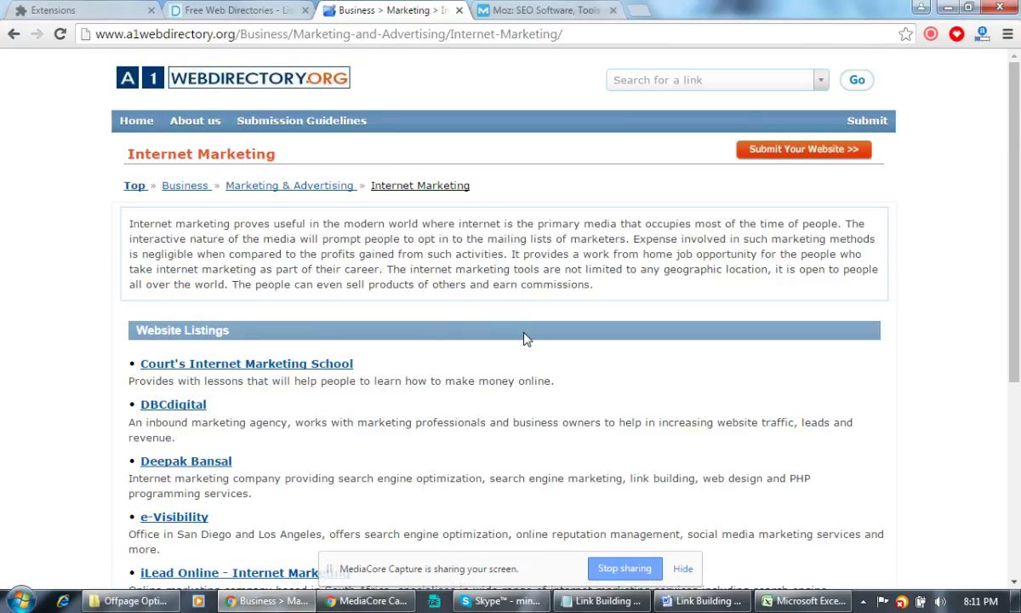
{"action": "scroll", "coordinate": [520, 327], "scroll_direction": "down", "scroll_amount": 4}
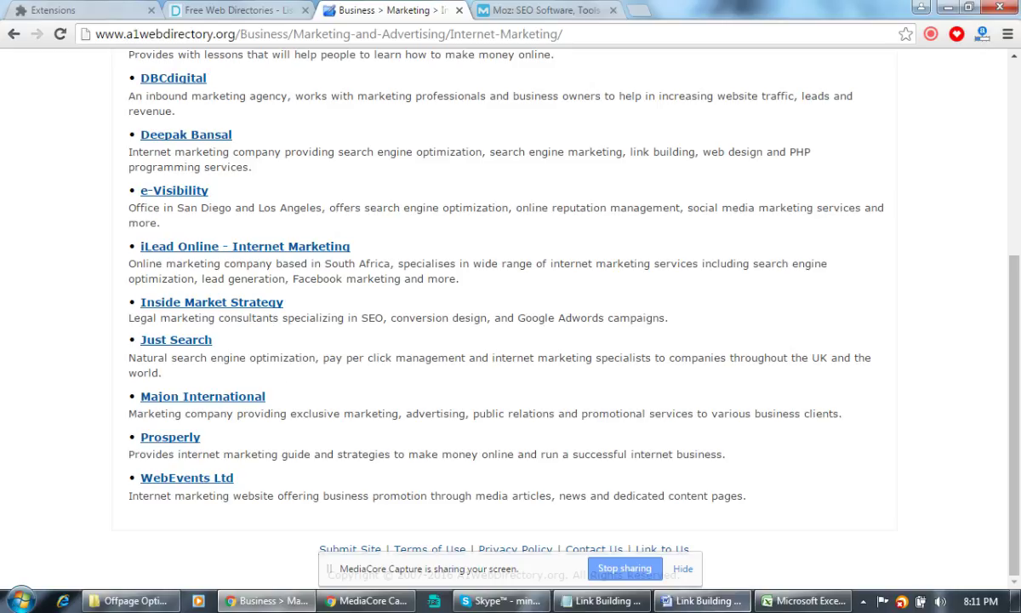
{"action": "mouse_move", "coordinate": [797, 606]}
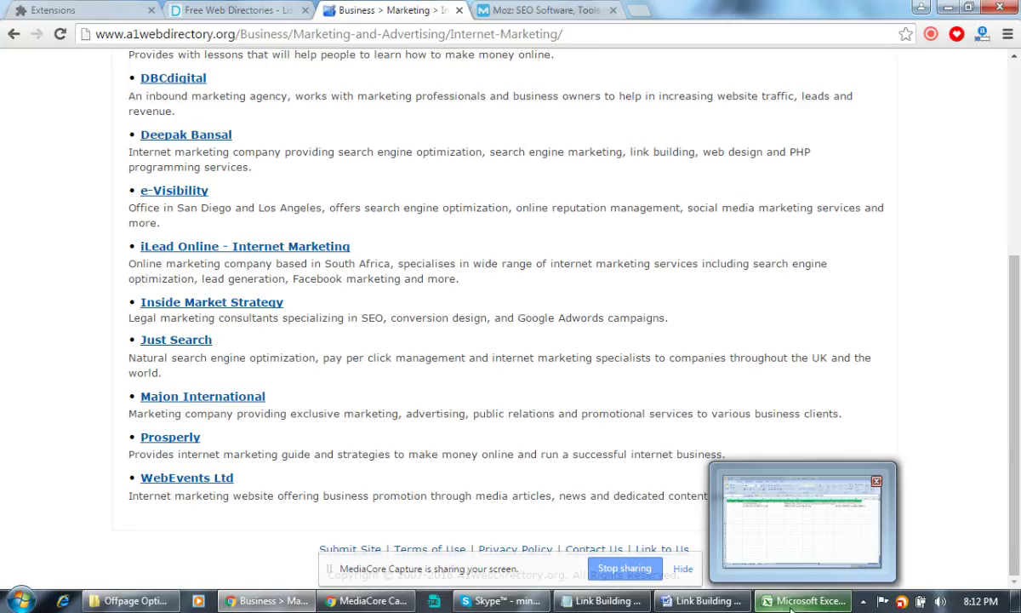
Commit the Internet Marketing subcategory URL in I3 and return to that Chrome listing page.
{"action": "left_click", "coordinate": [842, 557]}
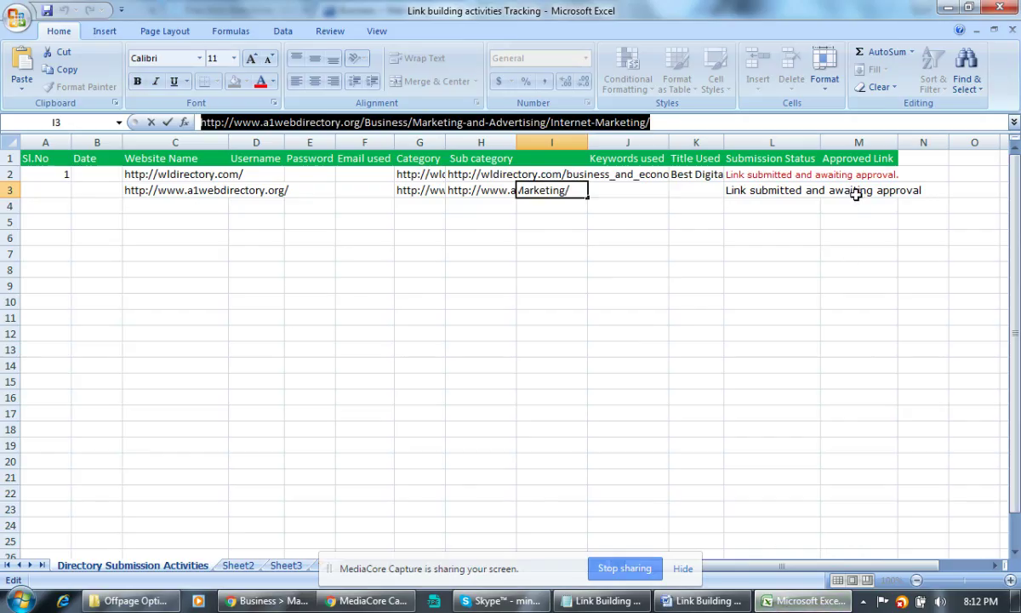
{"action": "left_click_drag", "start_coordinate": [855, 175], "coordinate": [908, 565]}
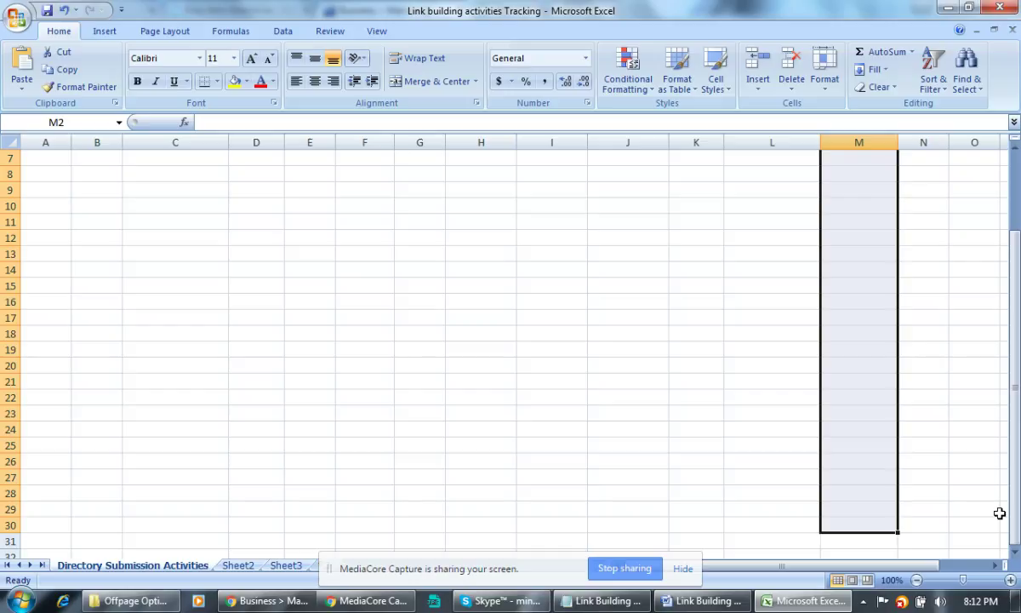
{"action": "left_click", "coordinate": [272, 601]}
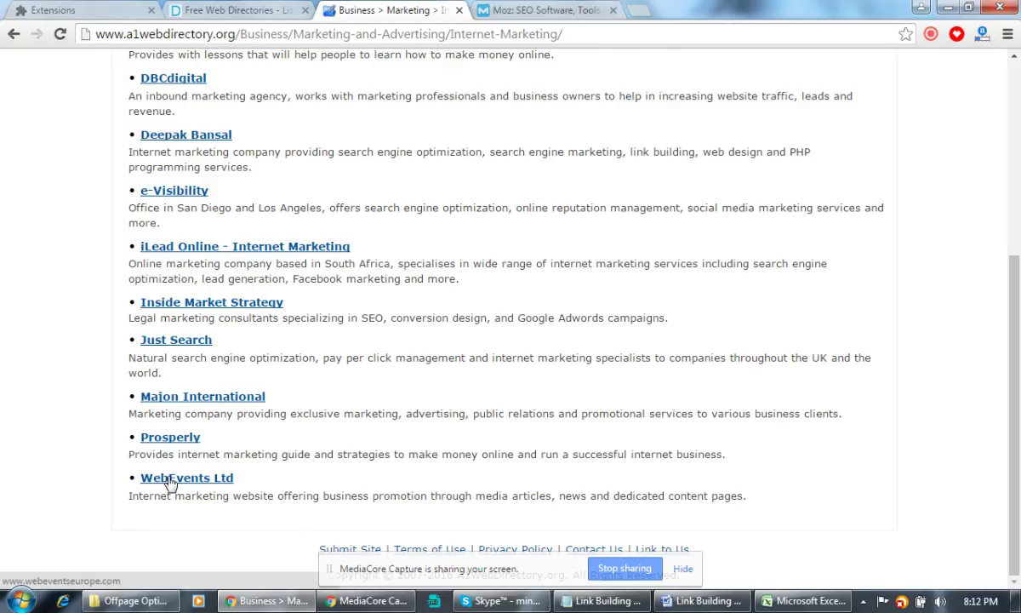
Highlight the WebEvents Ltd listing's description on the Internet Marketing page.
{"action": "key", "text": "ctrl+a"}
{"action": "left_click", "coordinate": [558, 512]}
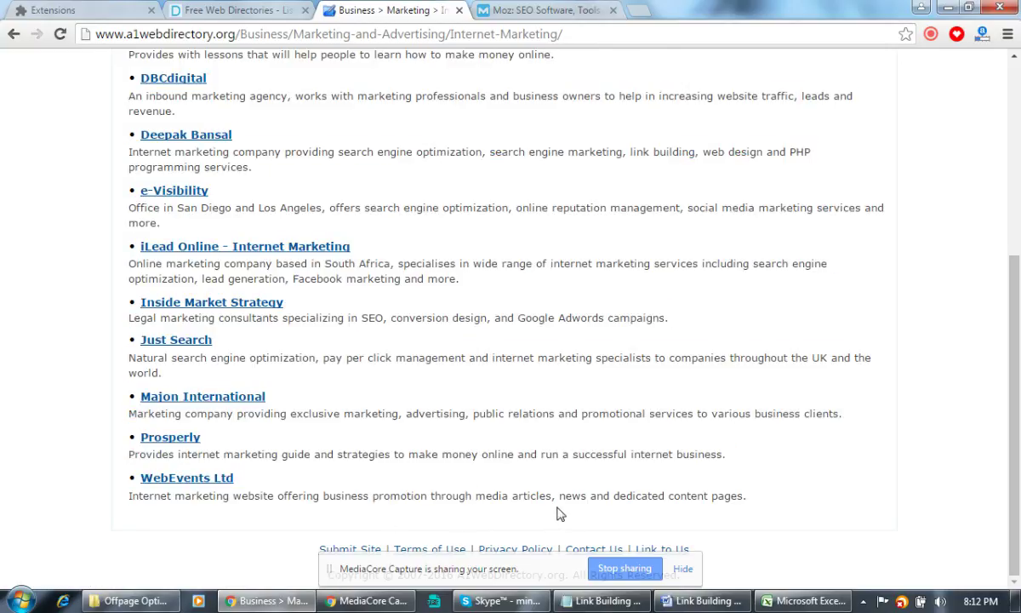
{"action": "left_click_drag", "start_coordinate": [139, 495], "coordinate": [562, 491]}
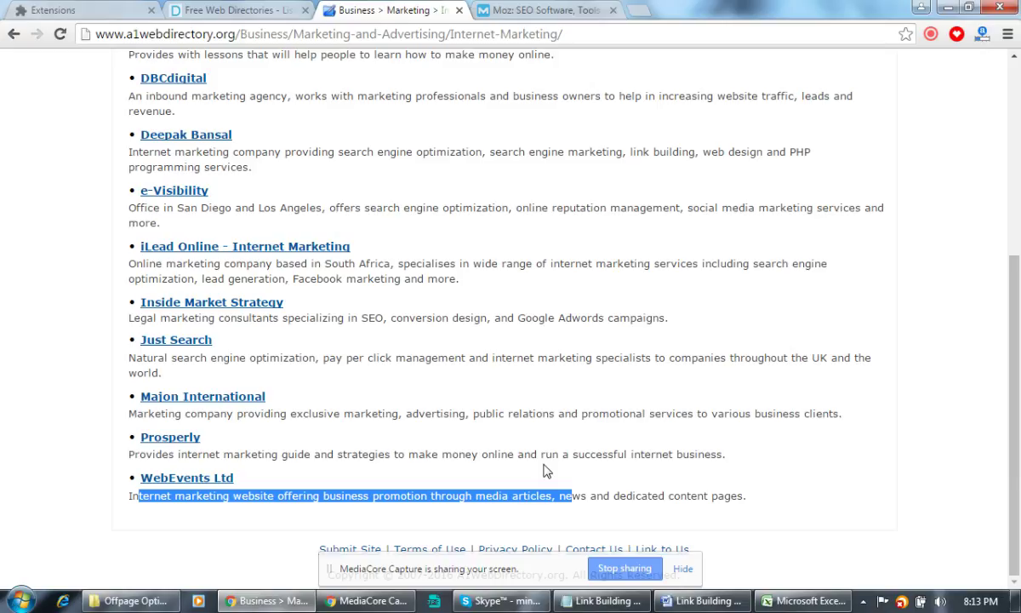
{"action": "left_click", "coordinate": [799, 601]}
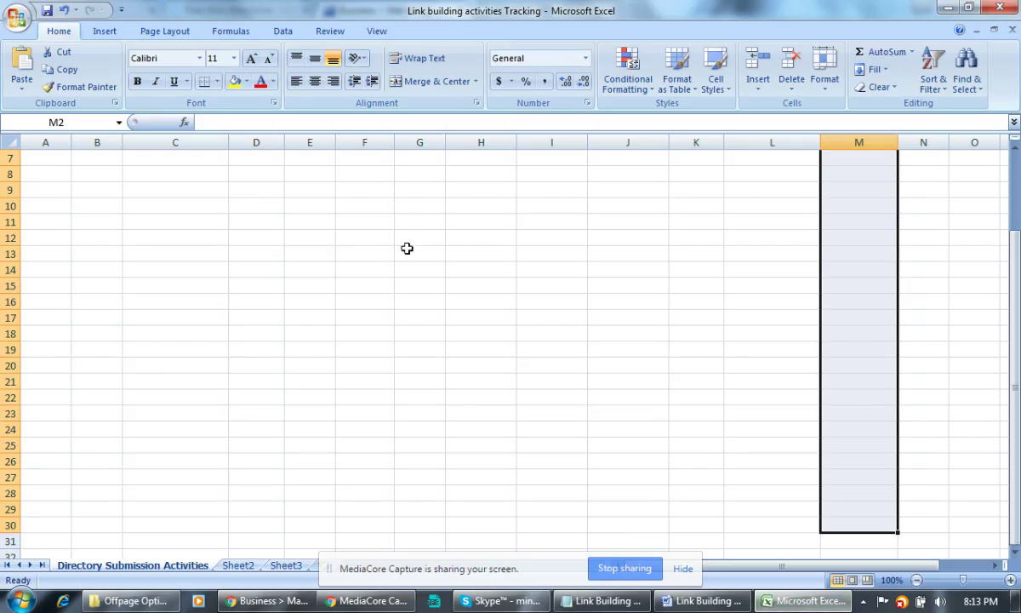
Review the logged directory entries by selecting ranges from C2 across to column M.
{"action": "left_click", "coordinate": [366, 254]}
{"action": "left_click_drag", "start_coordinate": [776, 566], "coordinate": [777, 566]}
{"action": "left_click", "coordinate": [146, 205]}
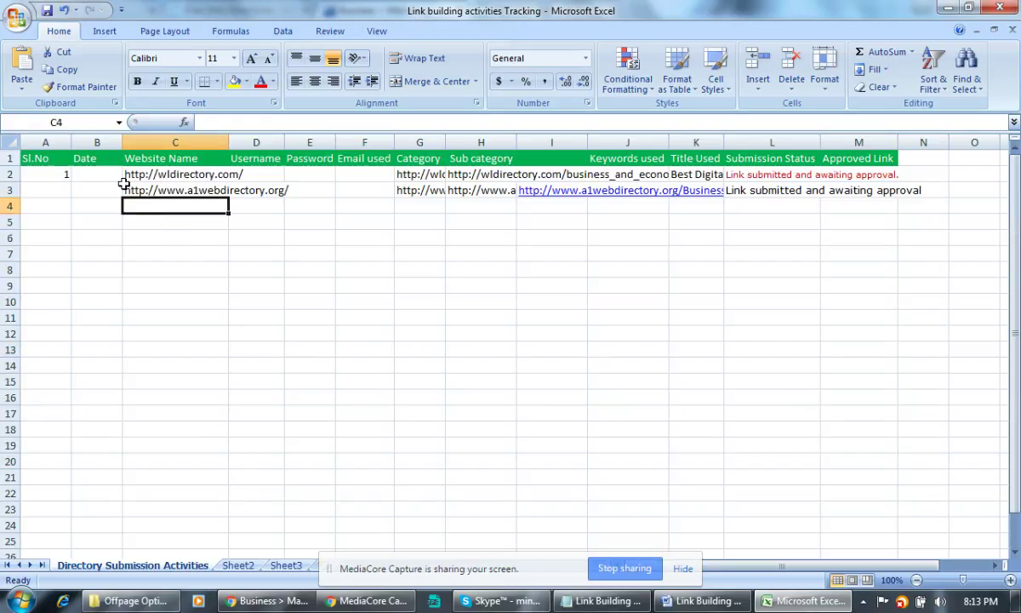
{"action": "left_click_drag", "start_coordinate": [141, 173], "coordinate": [195, 320]}
{"action": "left_click_drag", "start_coordinate": [527, 435], "coordinate": [882, 495]}
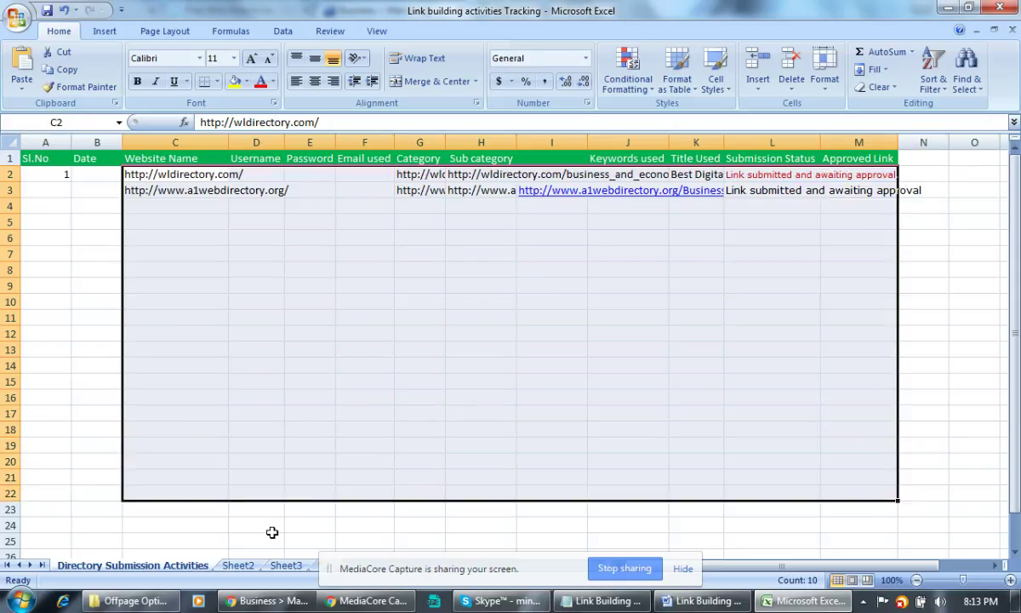
{"action": "left_click", "coordinate": [162, 538]}
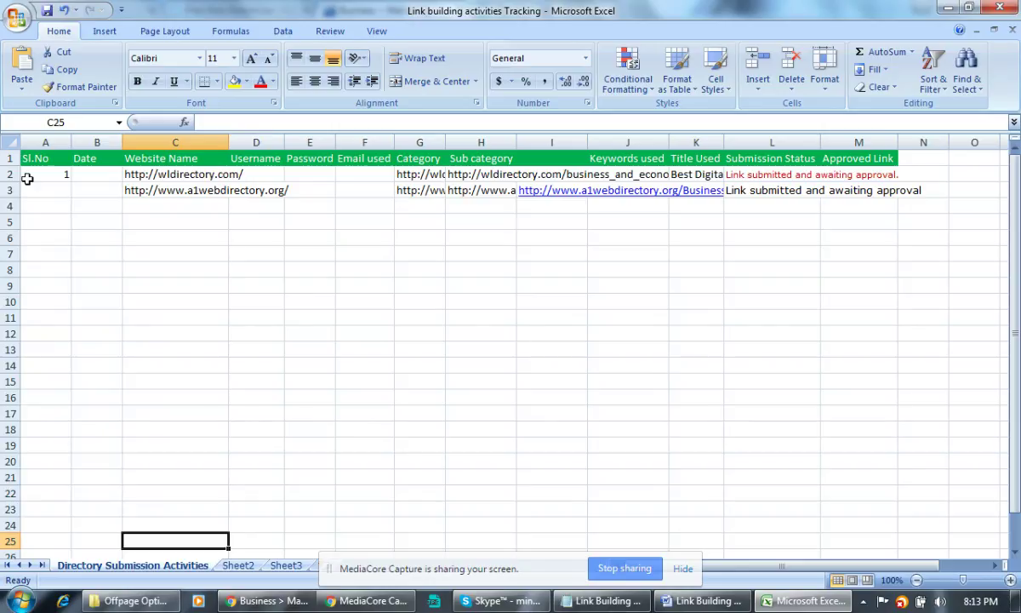
{"action": "left_click_drag", "start_coordinate": [29, 159], "coordinate": [1017, 435]}
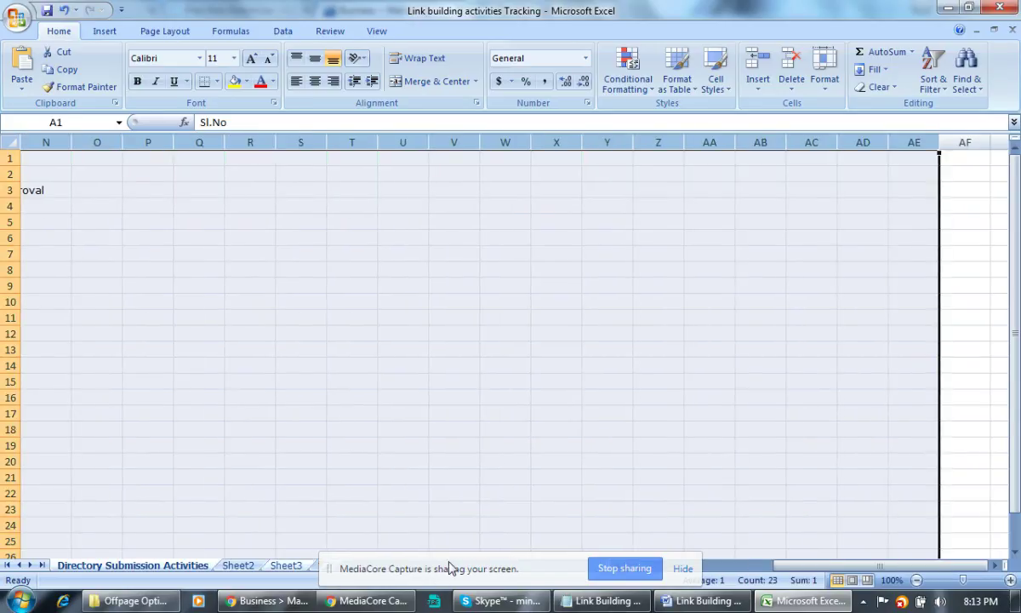
{"action": "left_click", "coordinate": [385, 394]}
{"action": "left_click", "coordinate": [719, 568]}
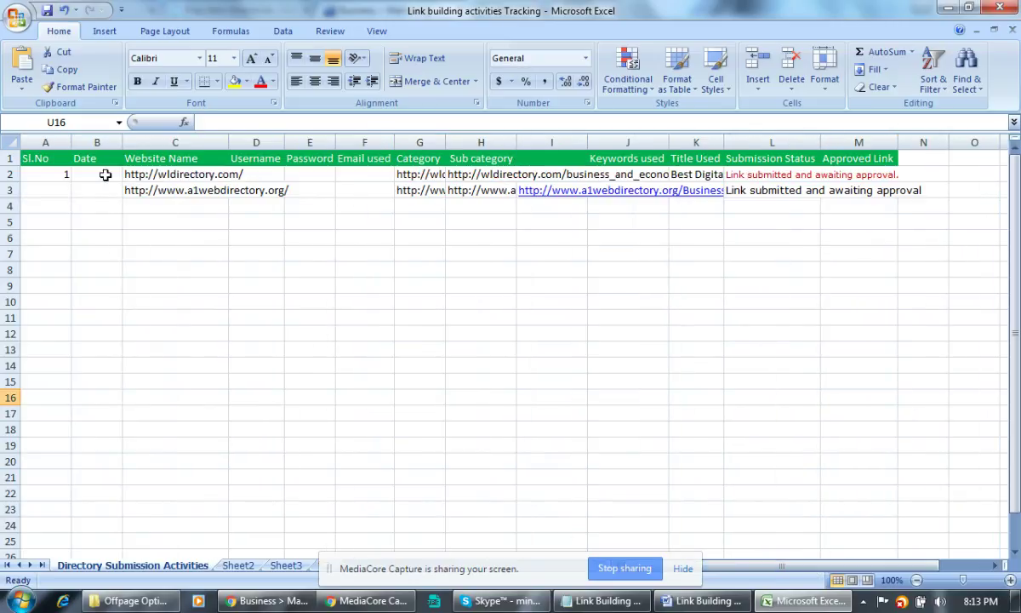
Switch to the blank Sheet2 and select cells A2:M8.
{"action": "left_click", "coordinate": [239, 564]}
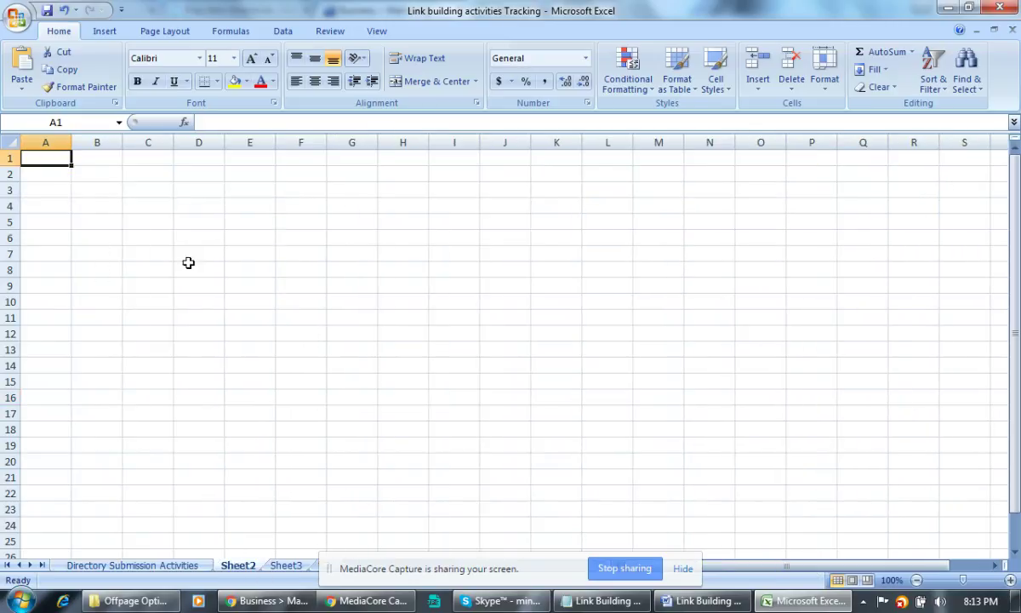
{"action": "left_click_drag", "start_coordinate": [70, 175], "coordinate": [672, 270]}
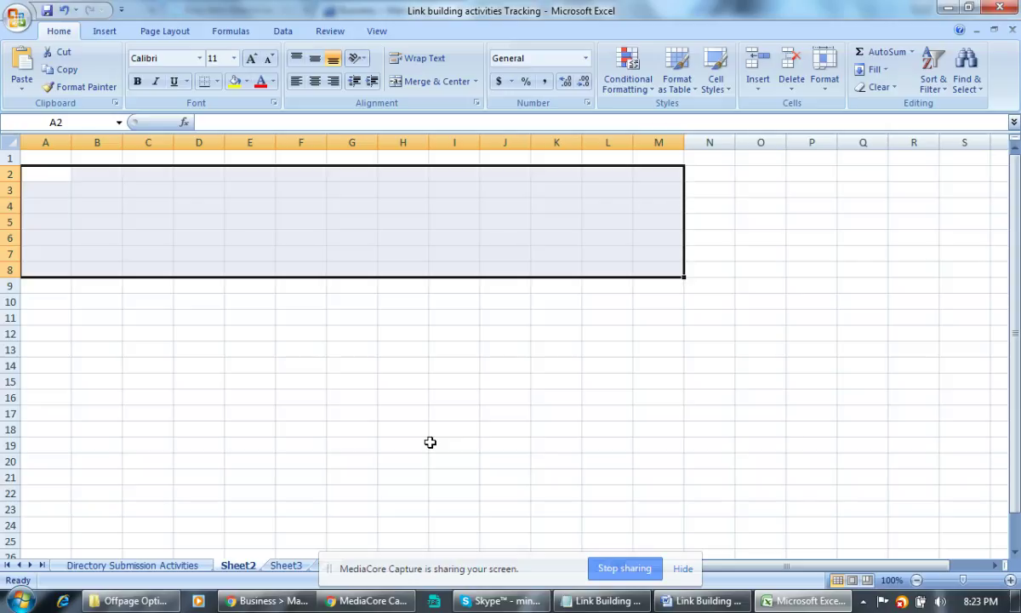
{"action": "left_click", "coordinate": [334, 383]}
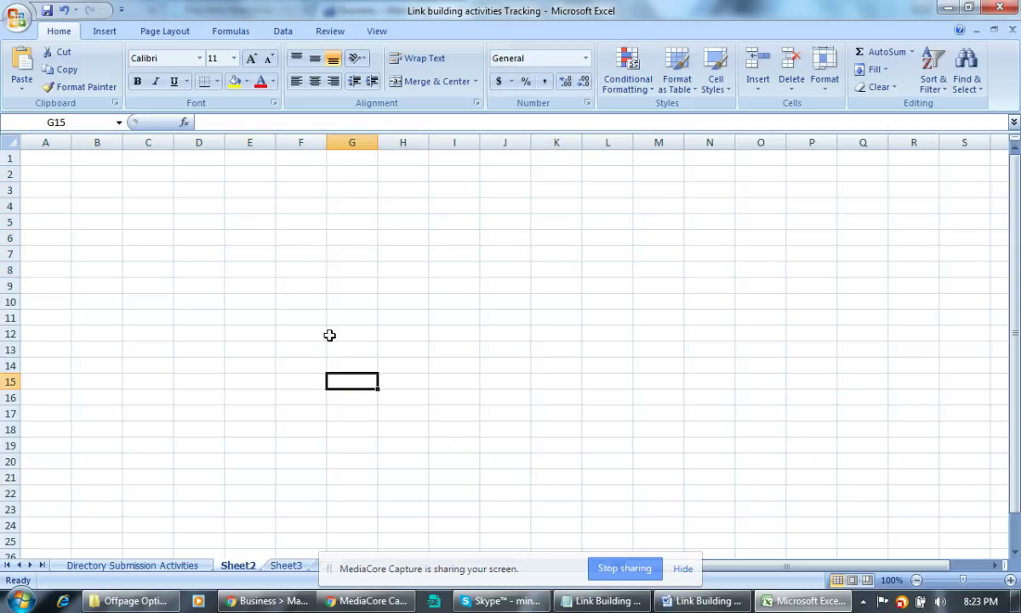
{"action": "left_click", "coordinate": [383, 365]}
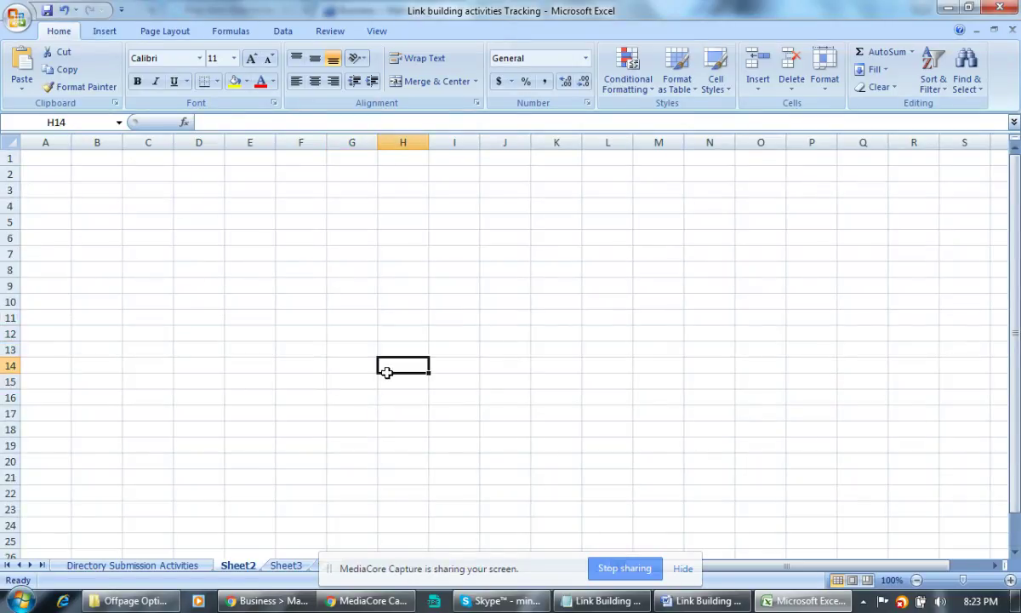
Highlight the 'Classifieds Submission' line in the Link Building Techniques notes as next technique.
{"action": "left_click", "coordinate": [602, 600]}
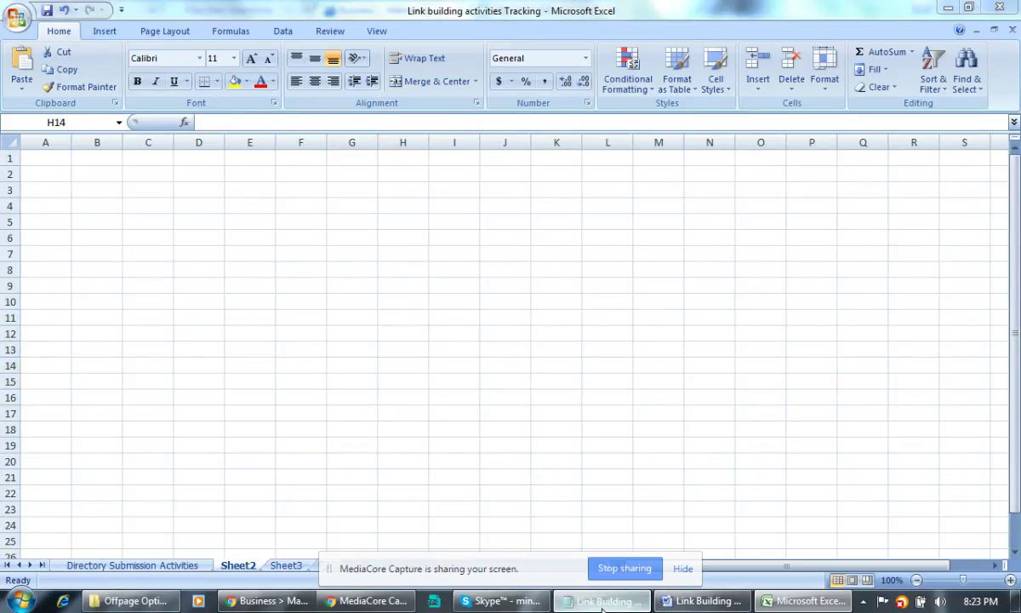
{"action": "left_click", "coordinate": [226, 255]}
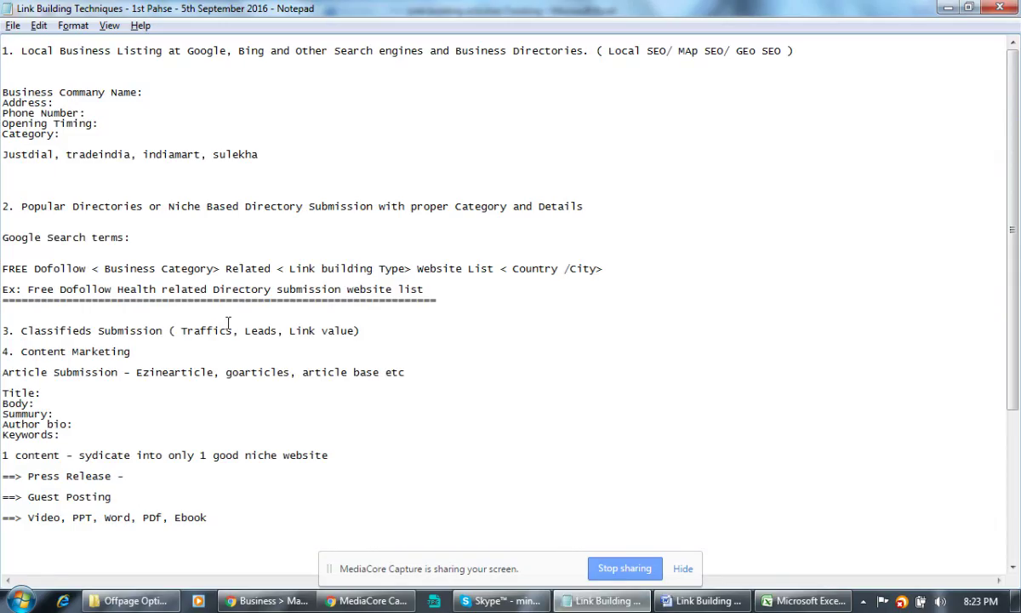
{"action": "left_click_drag", "start_coordinate": [21, 330], "coordinate": [378, 330]}
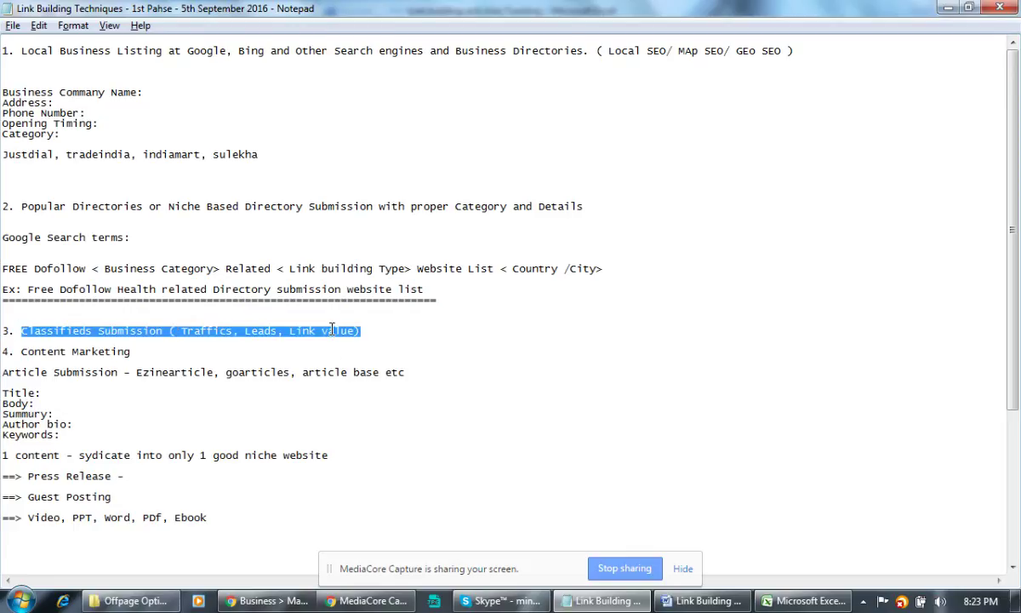